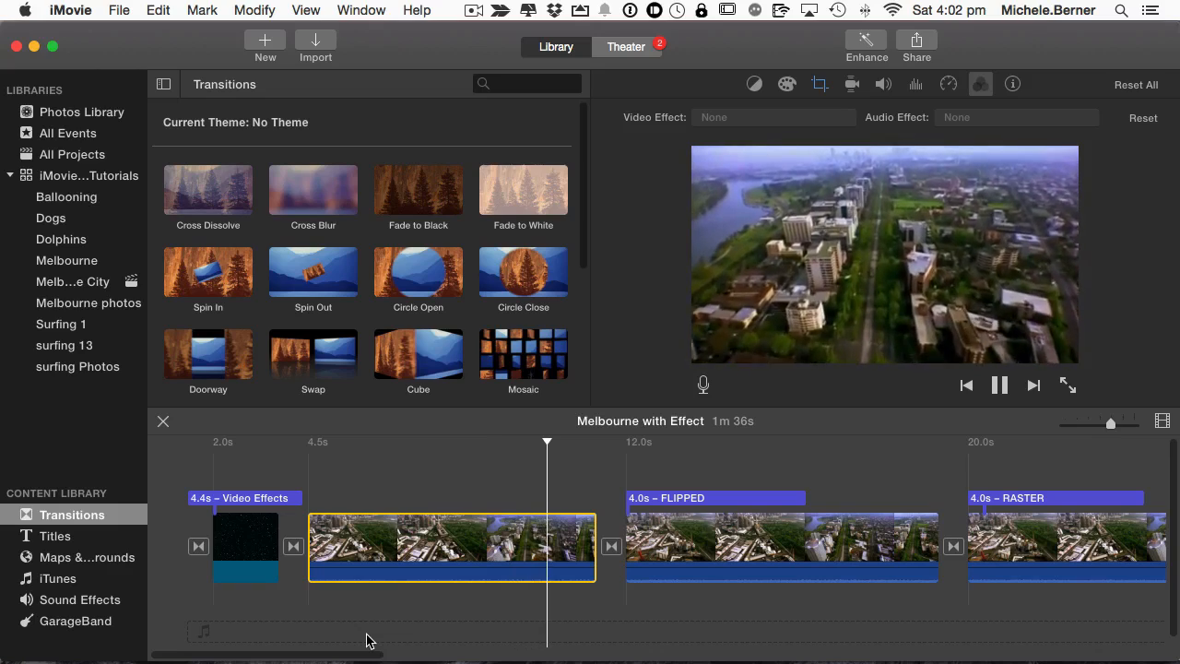
- Apply the Heat Wave video effect to the aerial clip following the Video Effects title and play it back
click(419, 567)
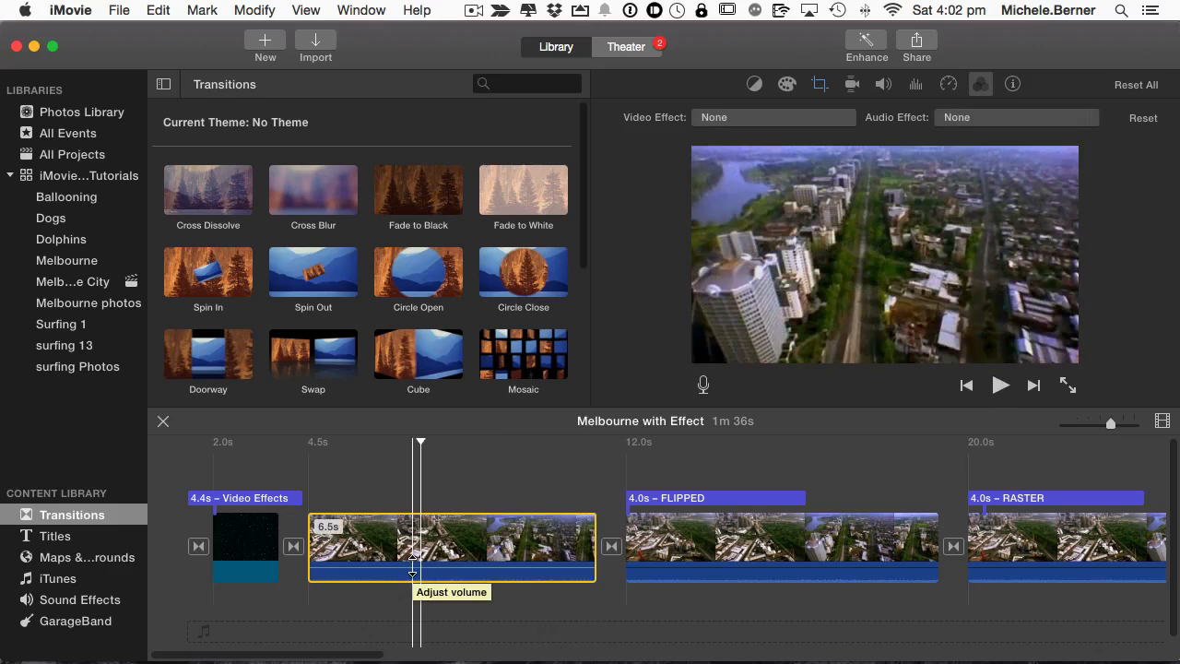
click(292, 368)
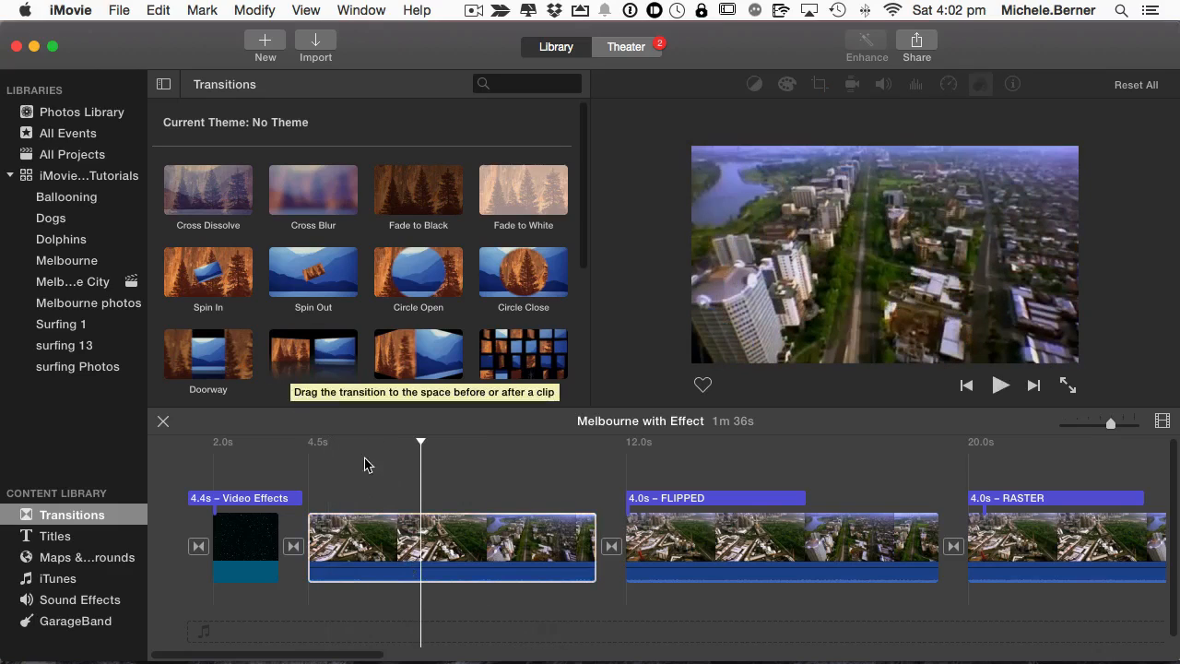
click(983, 85)
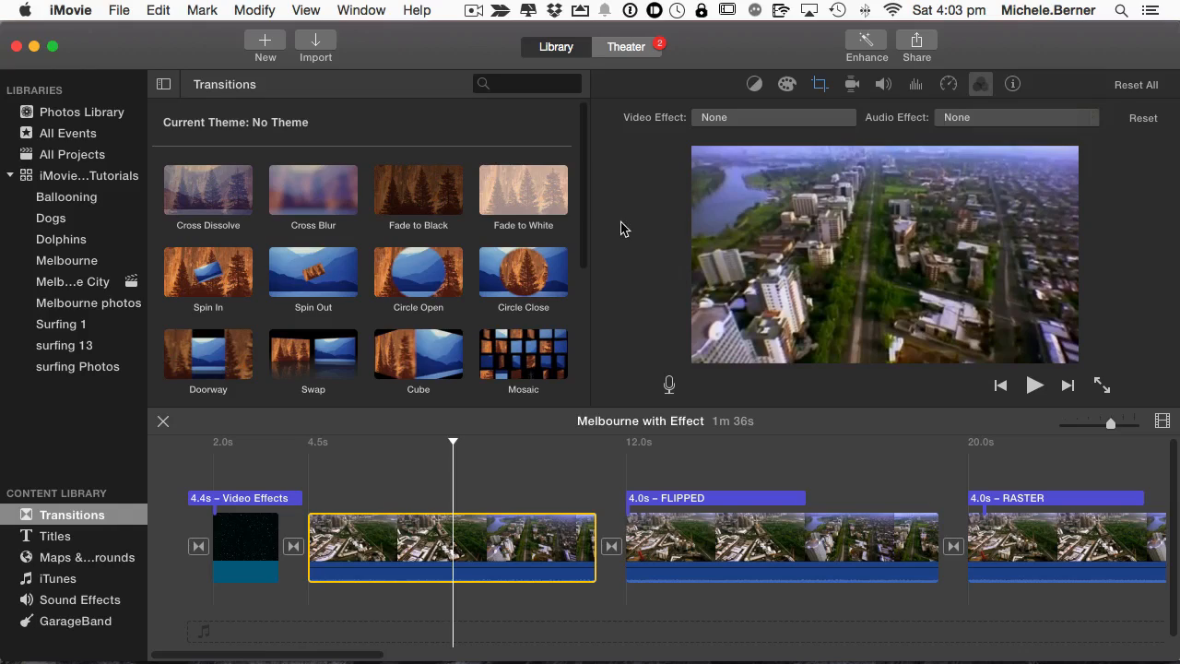
click(762, 120)
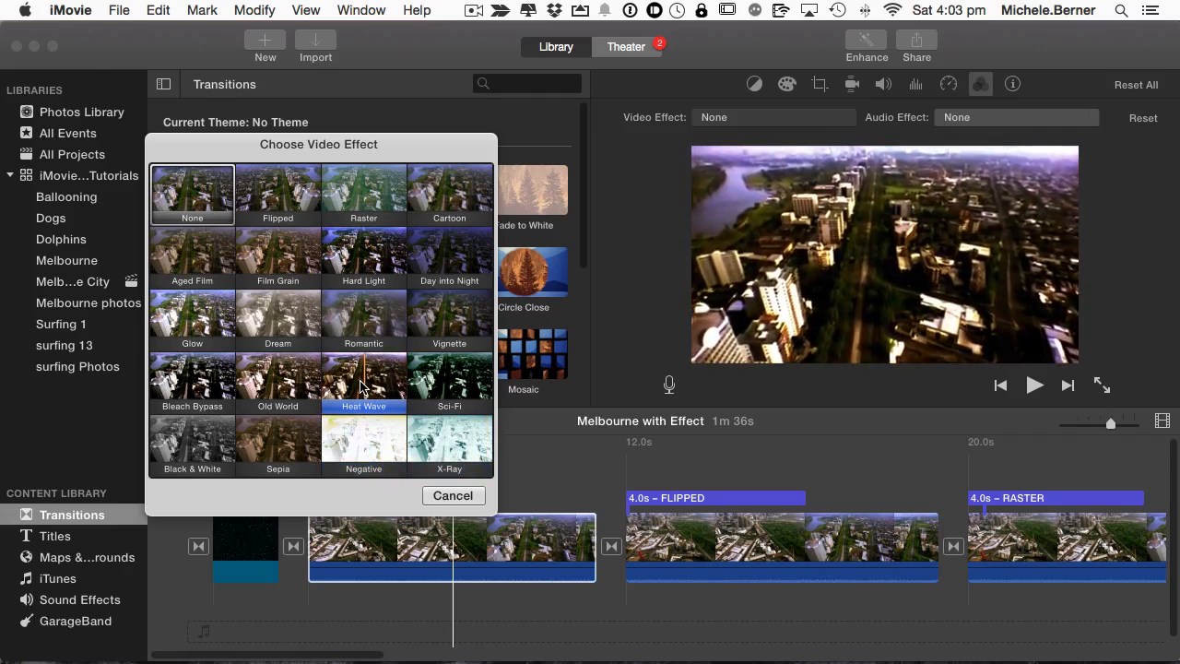
click(362, 388)
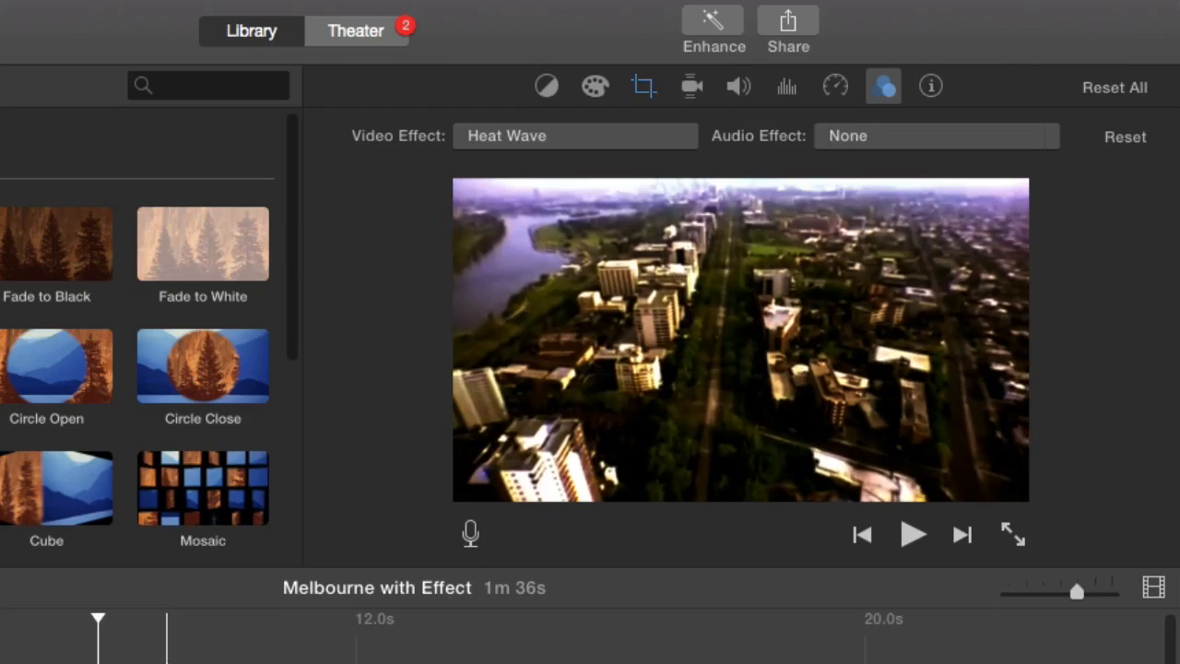
click(166, 641)
key(space)
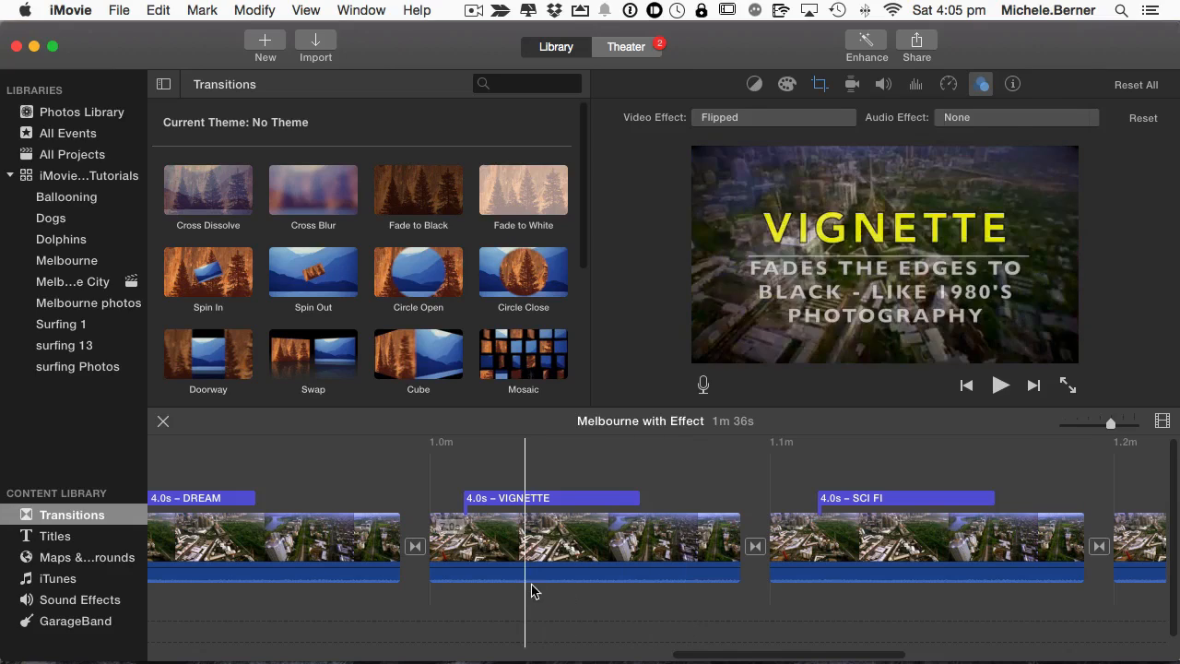
- Remove the Flipped effect from the clip under the FLIPPED title by setting its video effect to None
drag(672, 657, 253, 637)
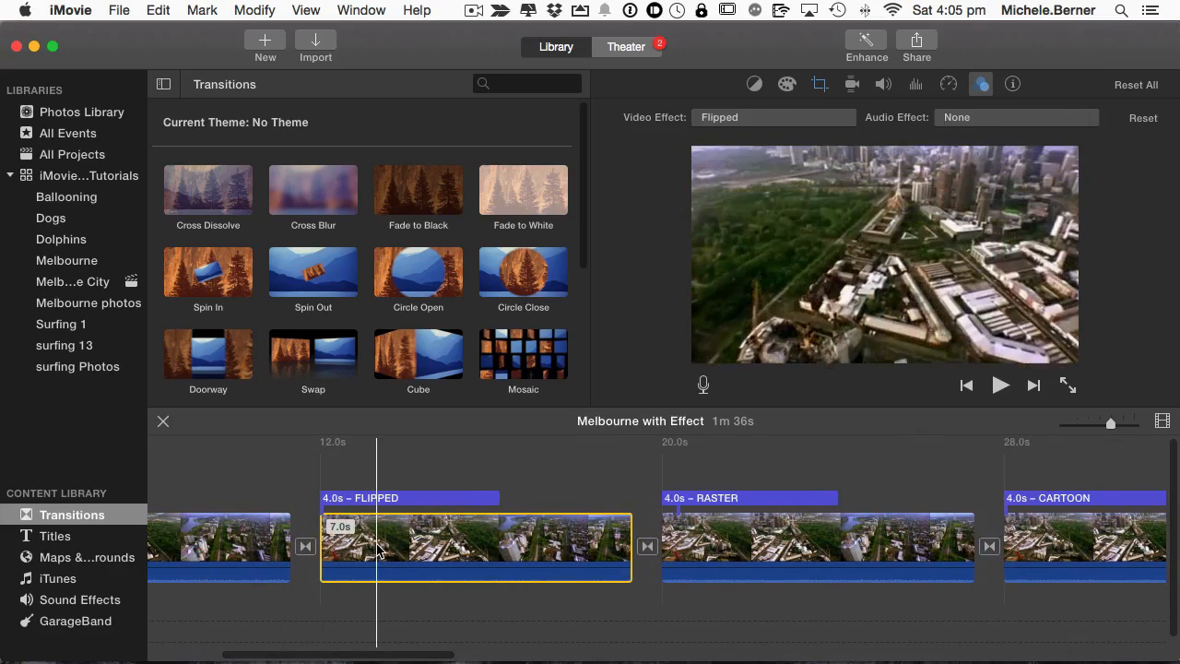
click(981, 84)
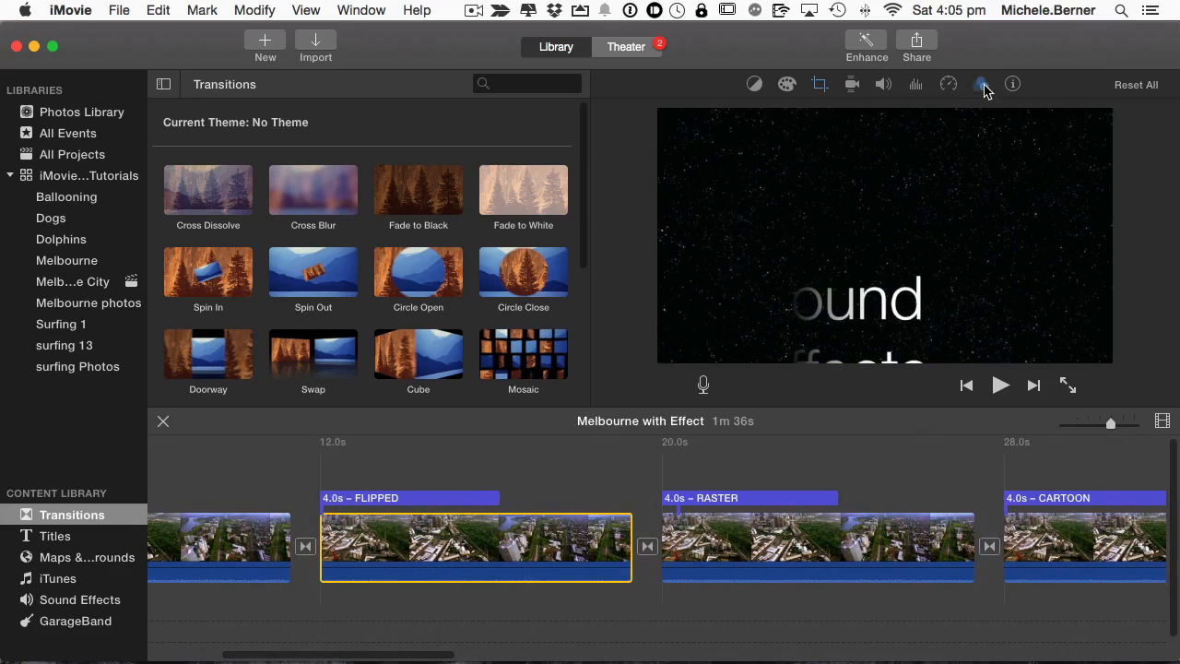
click(983, 85)
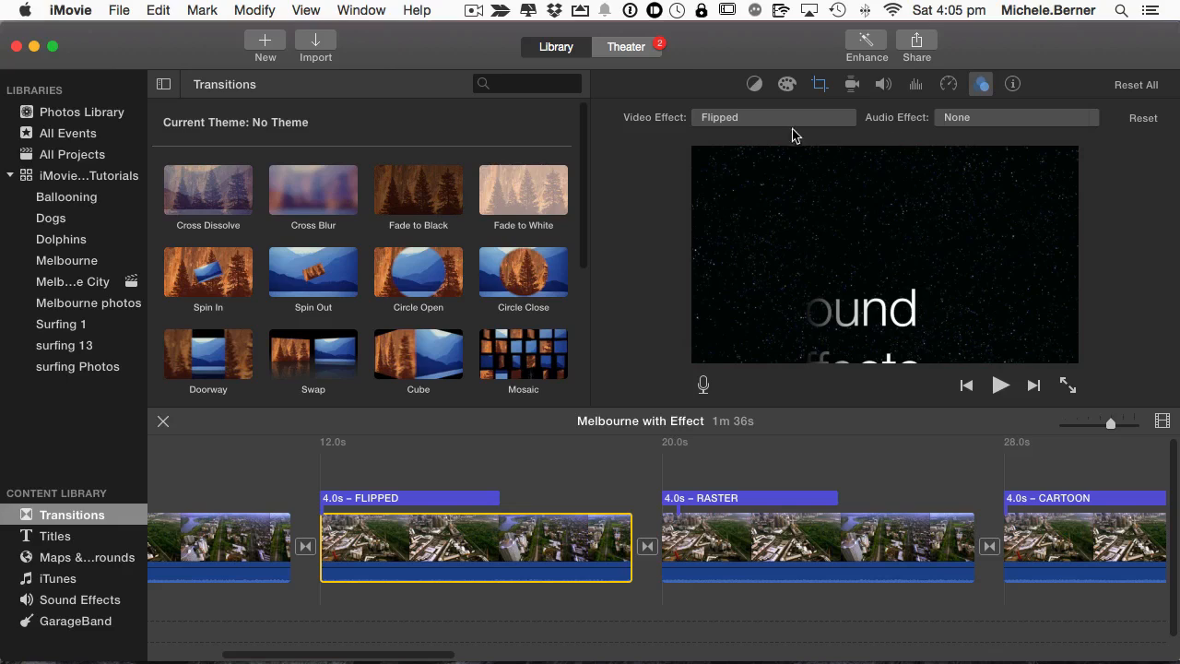
click(761, 125)
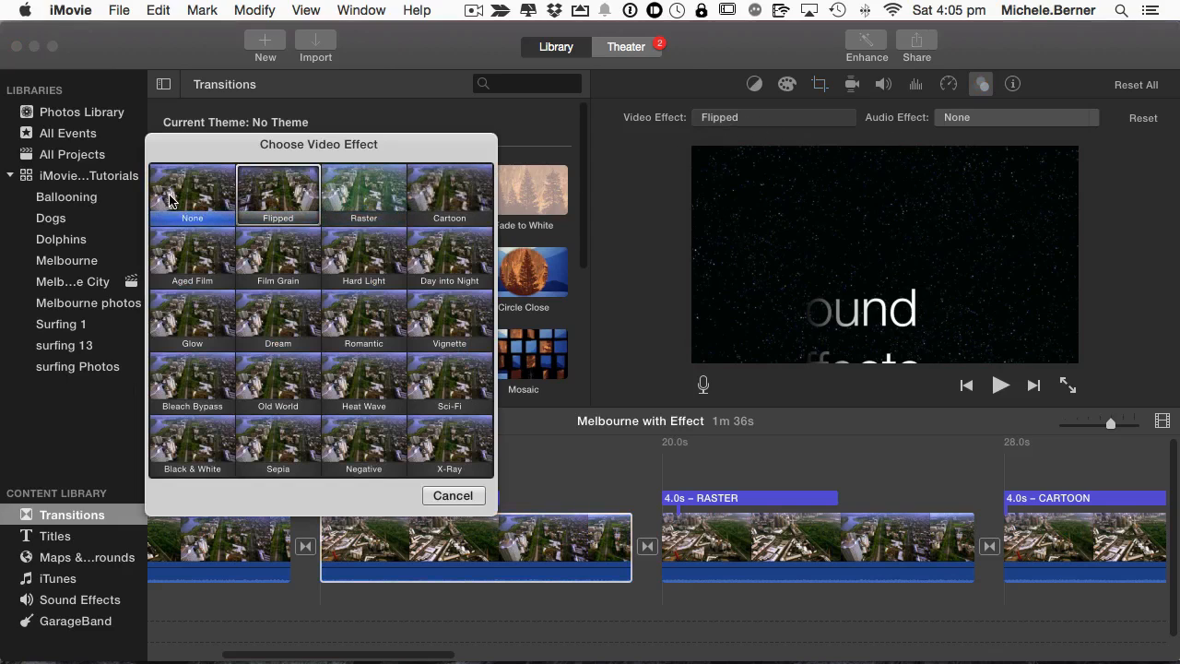
click(168, 201)
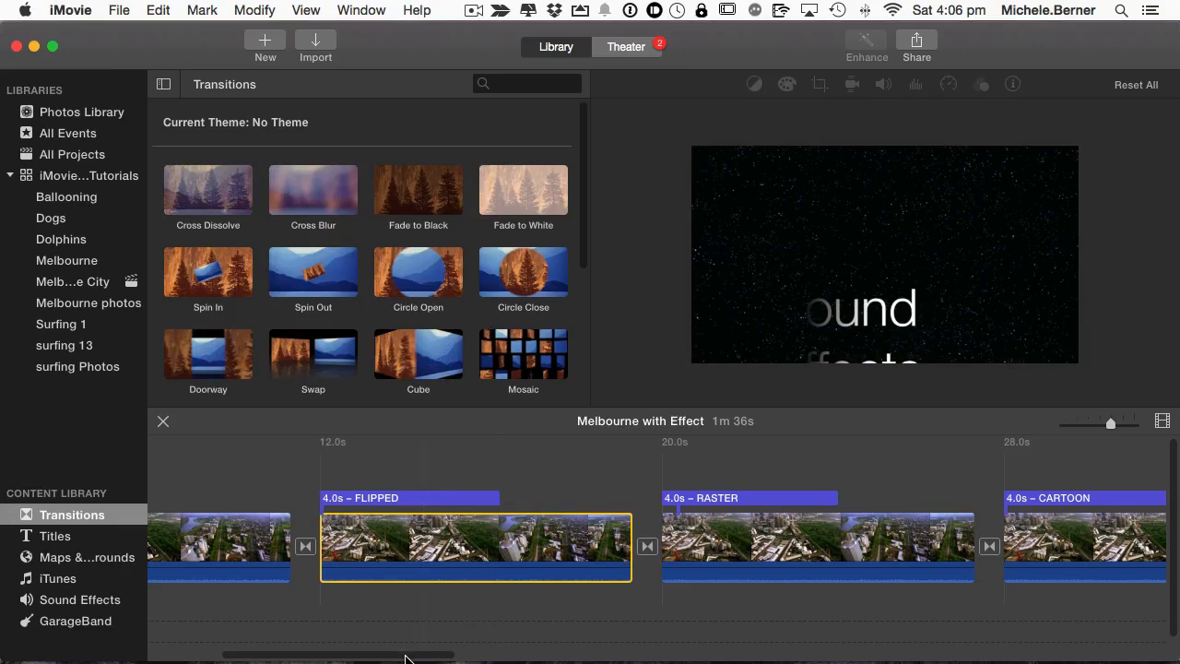
- Play the harbour clip at the end of the timeline to hear its original audio
drag(406, 654, 1097, 620)
click(701, 549)
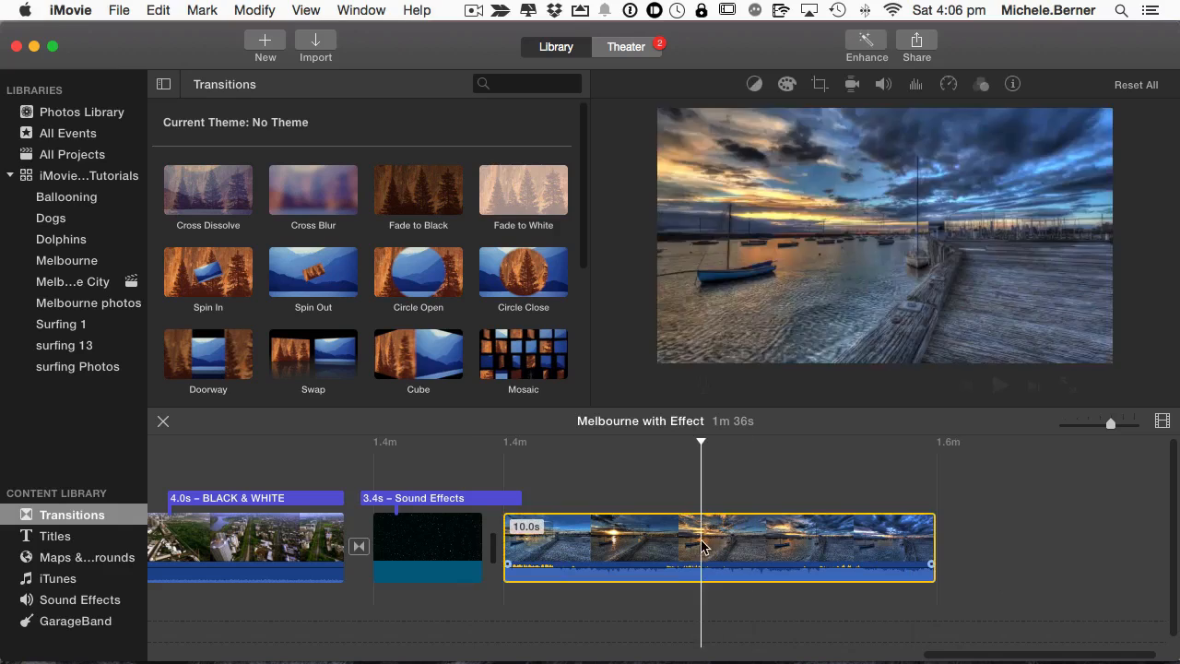
key(space)
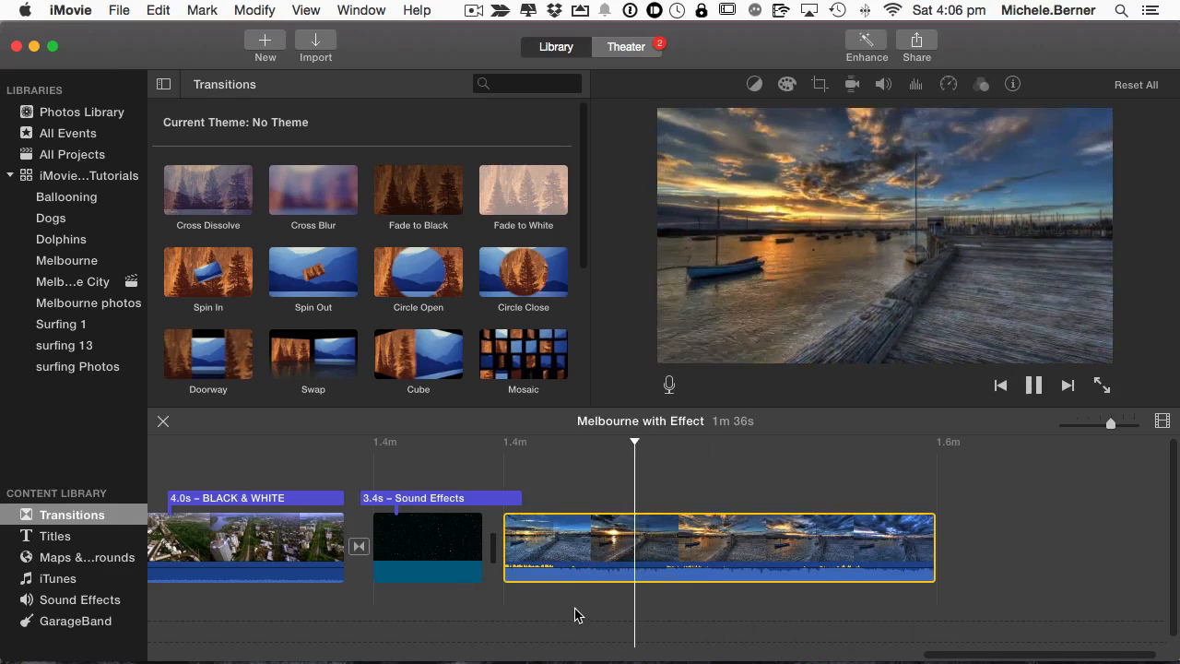
key(space)
- Lower the harbour clip's audio volume to silence and play the clip from the preceding Sound Effects title
drag(589, 568, 587, 593)
click(486, 628)
key(space)
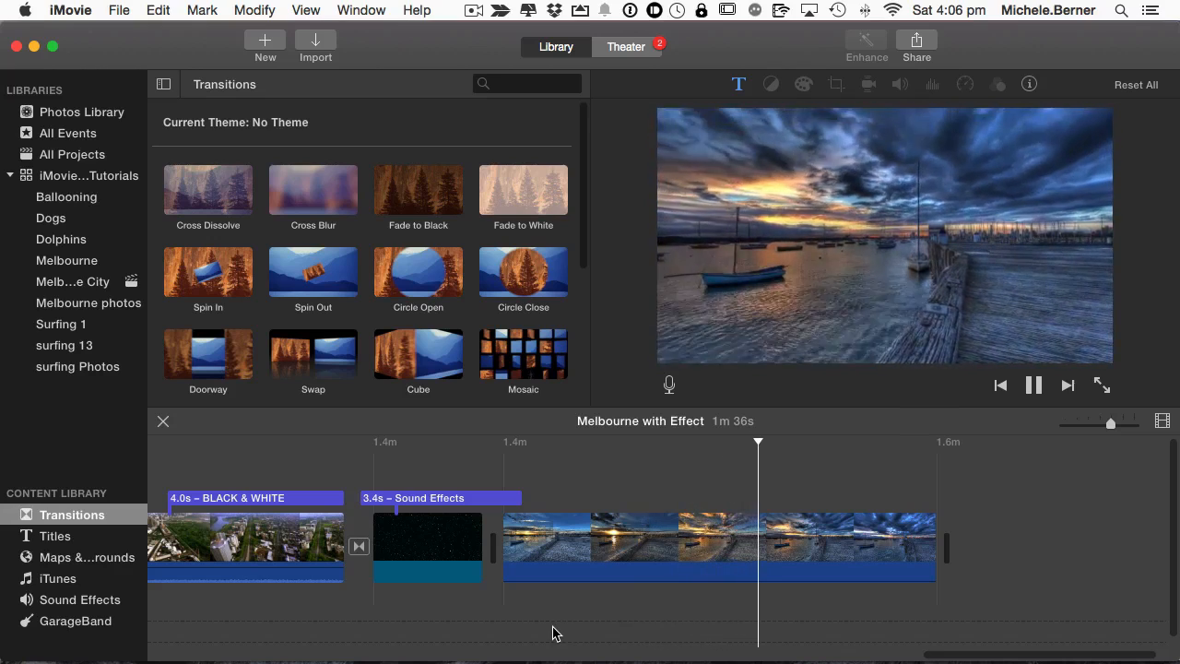
key(space)
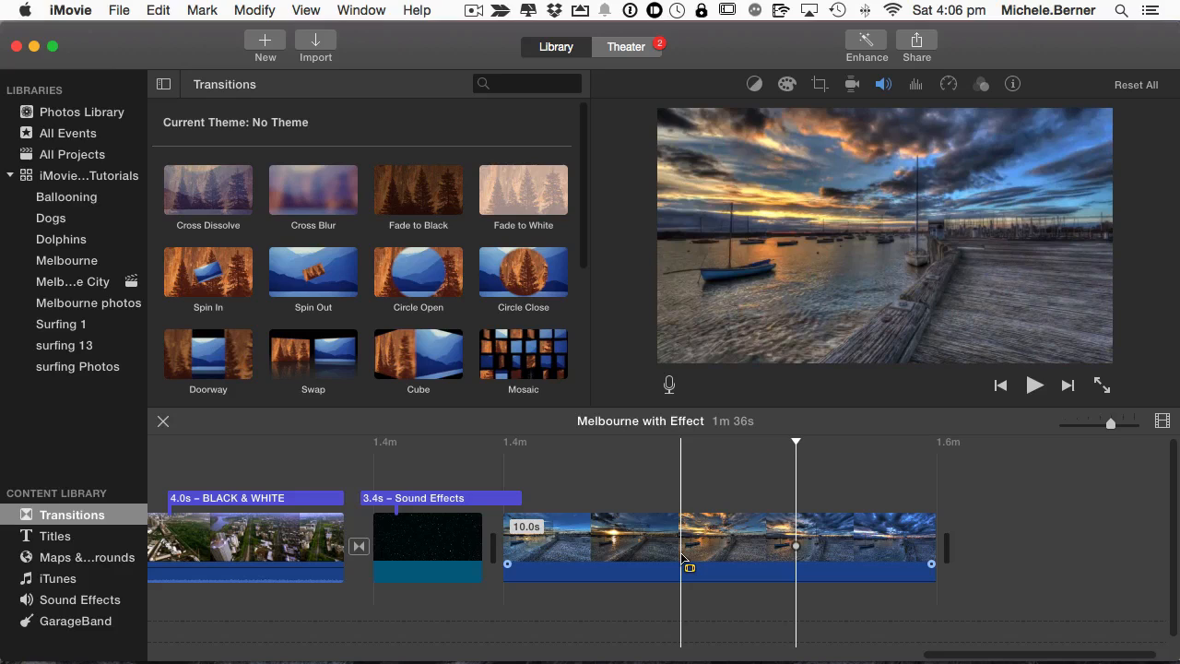
- Raise the harbour clip's audio volume back to an audible level and open its audio effect choices
click(635, 572)
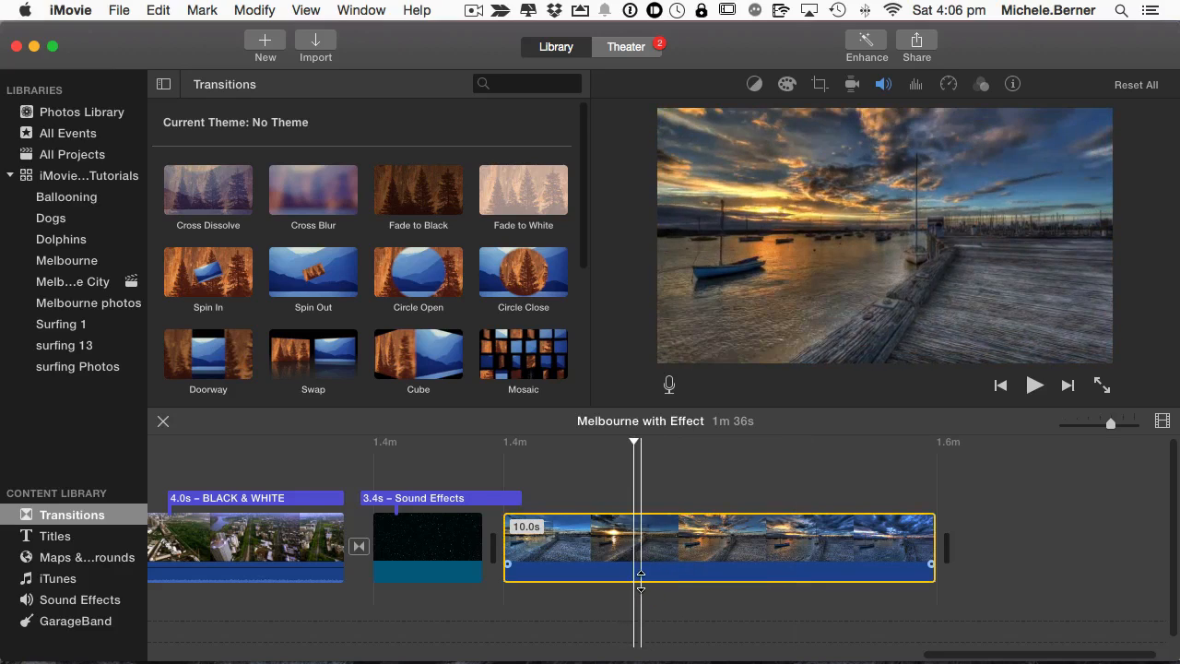
drag(640, 573, 638, 557)
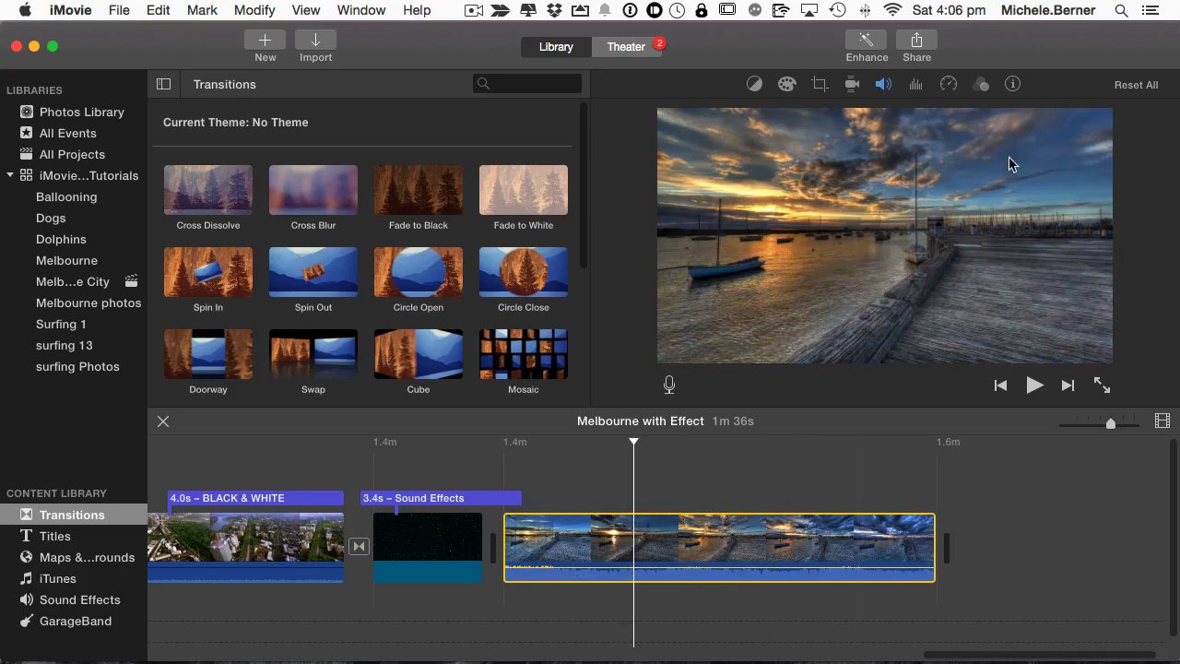
click(981, 84)
click(956, 118)
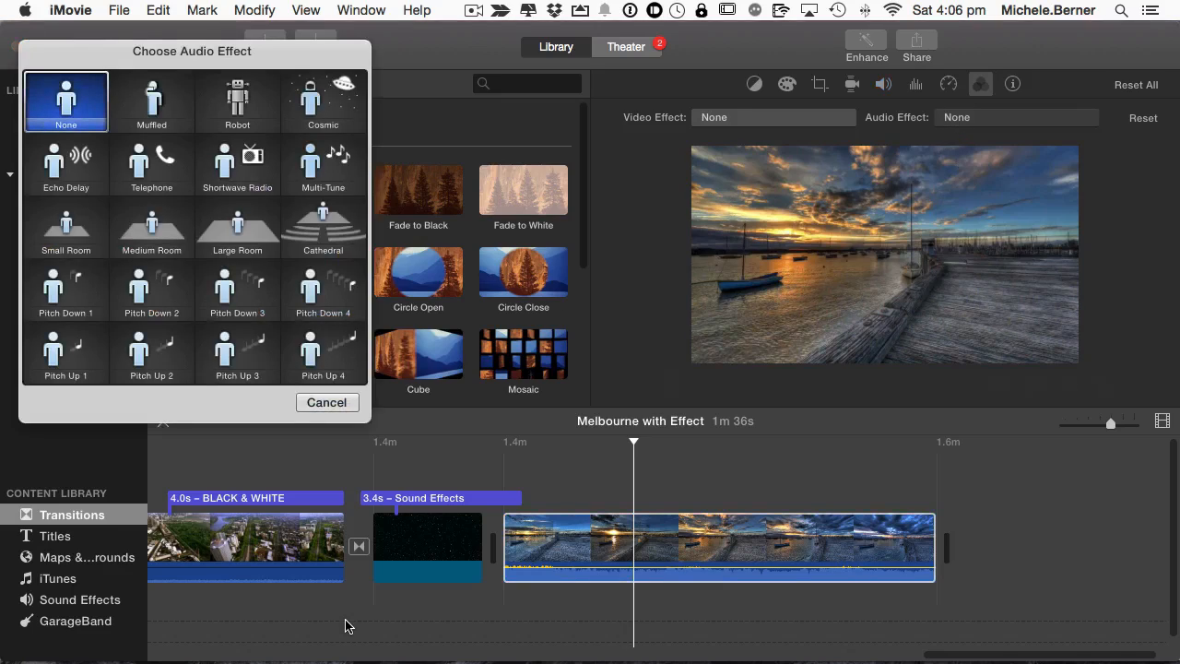
key(XF86AudioRaiseVolume)
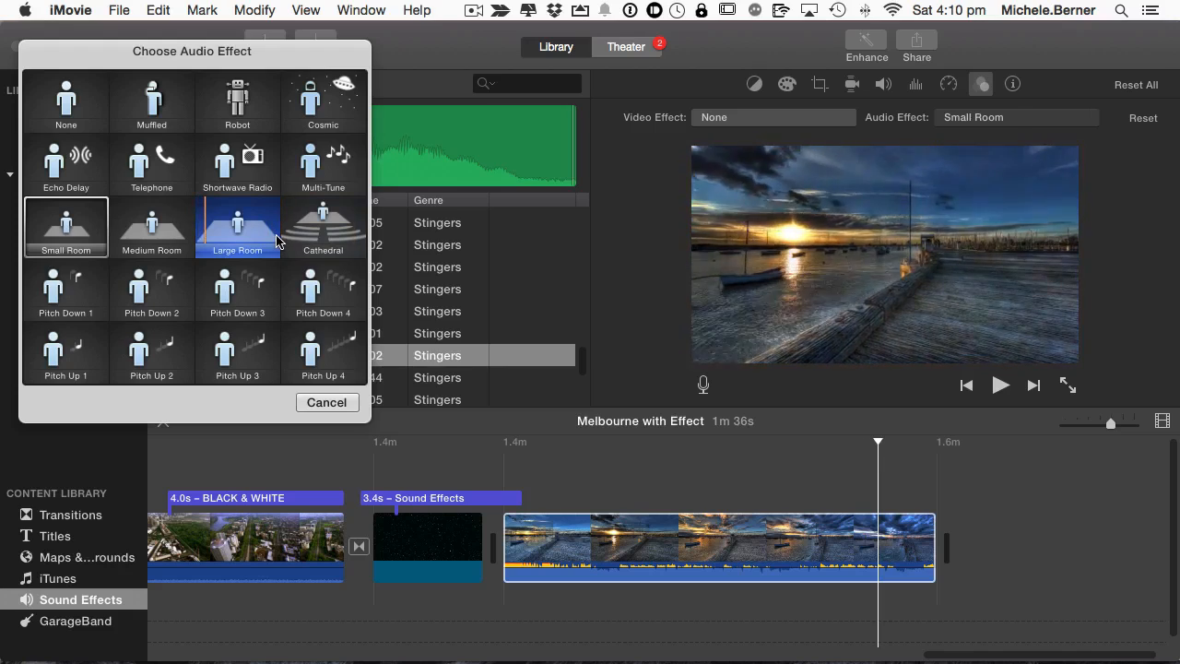
- Apply the Cathedral audio effect to the harbour clip and play it from just before the clip's start
click(277, 242)
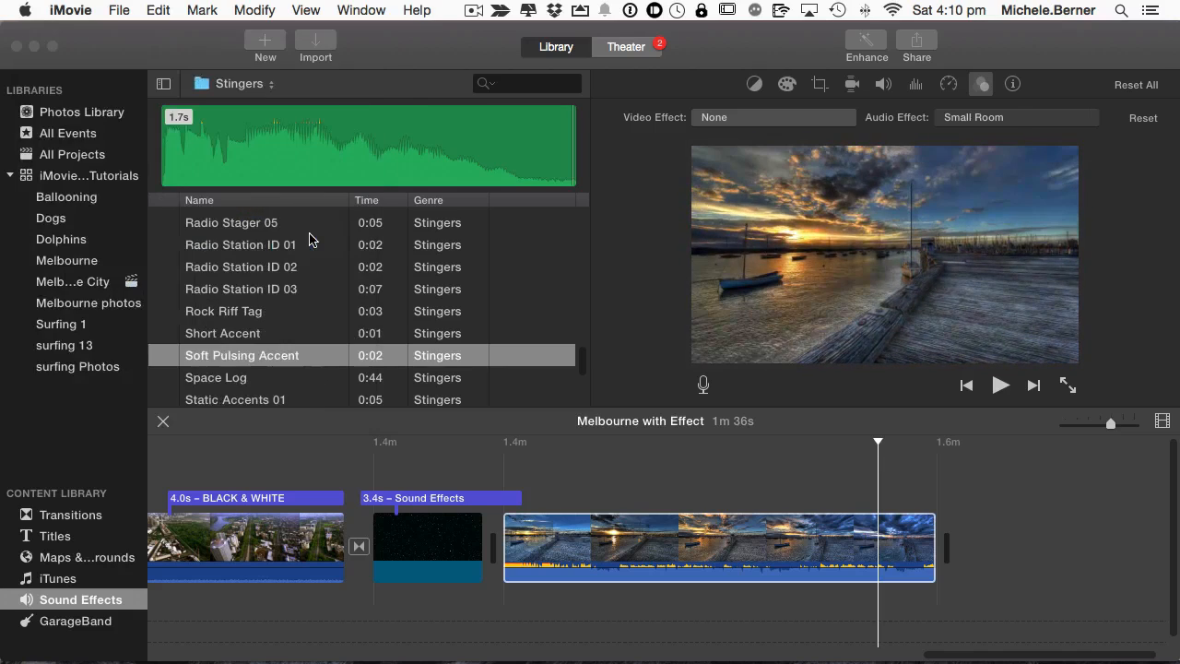
click(286, 243)
click(595, 558)
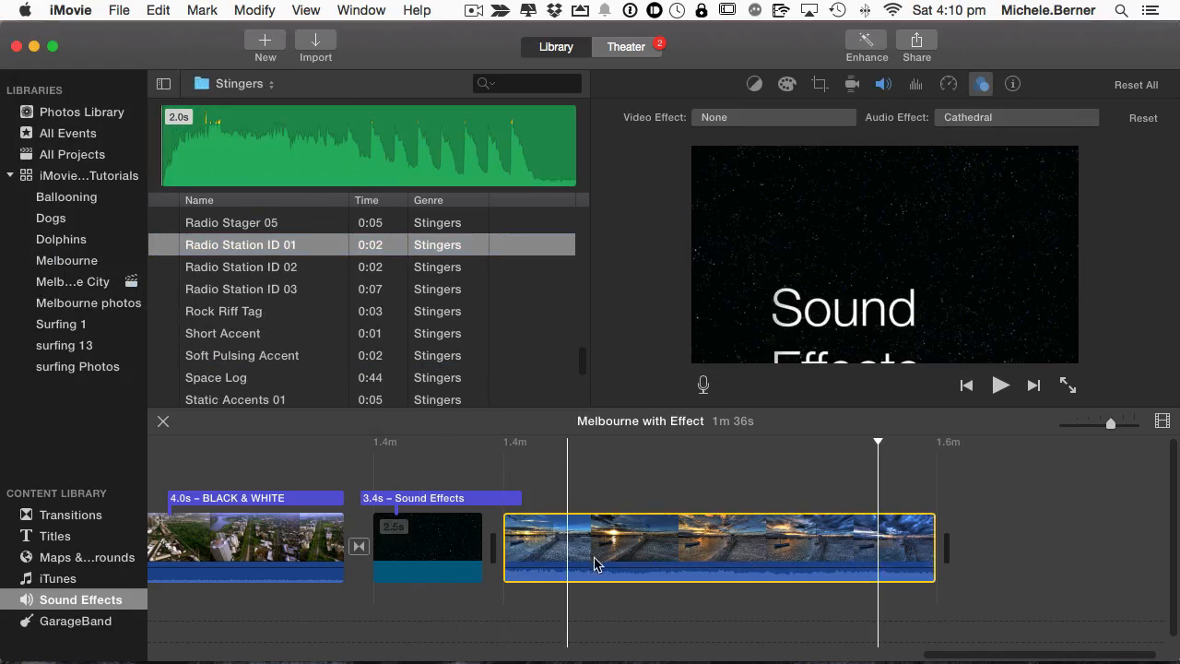
click(608, 554)
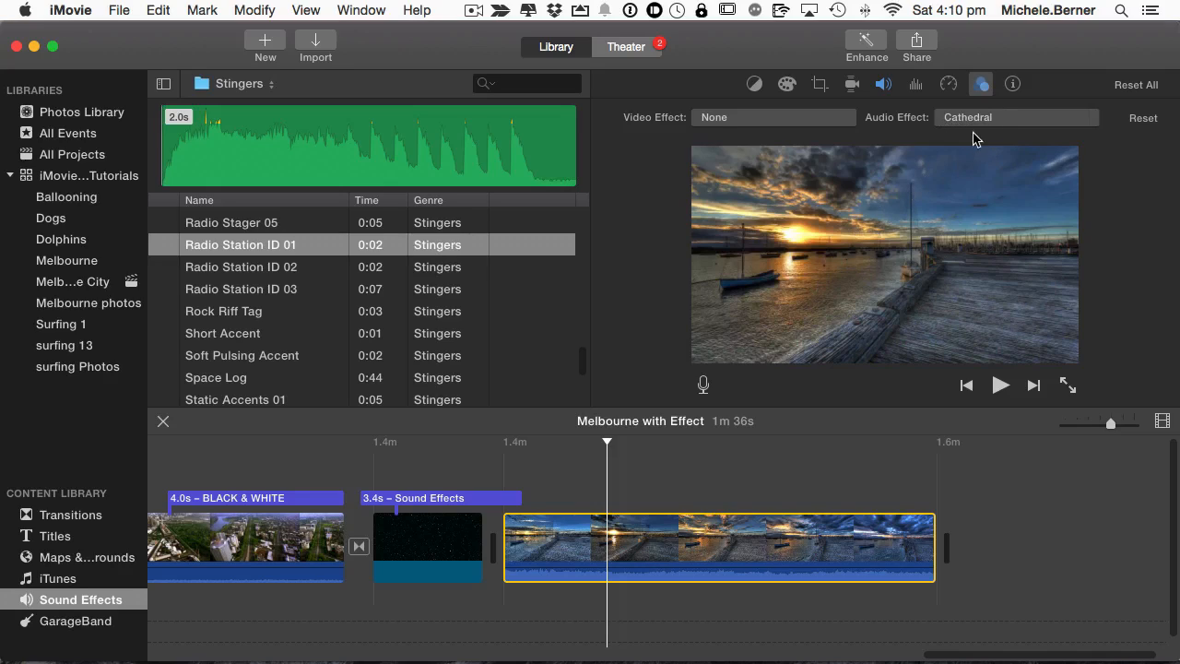
click(481, 450)
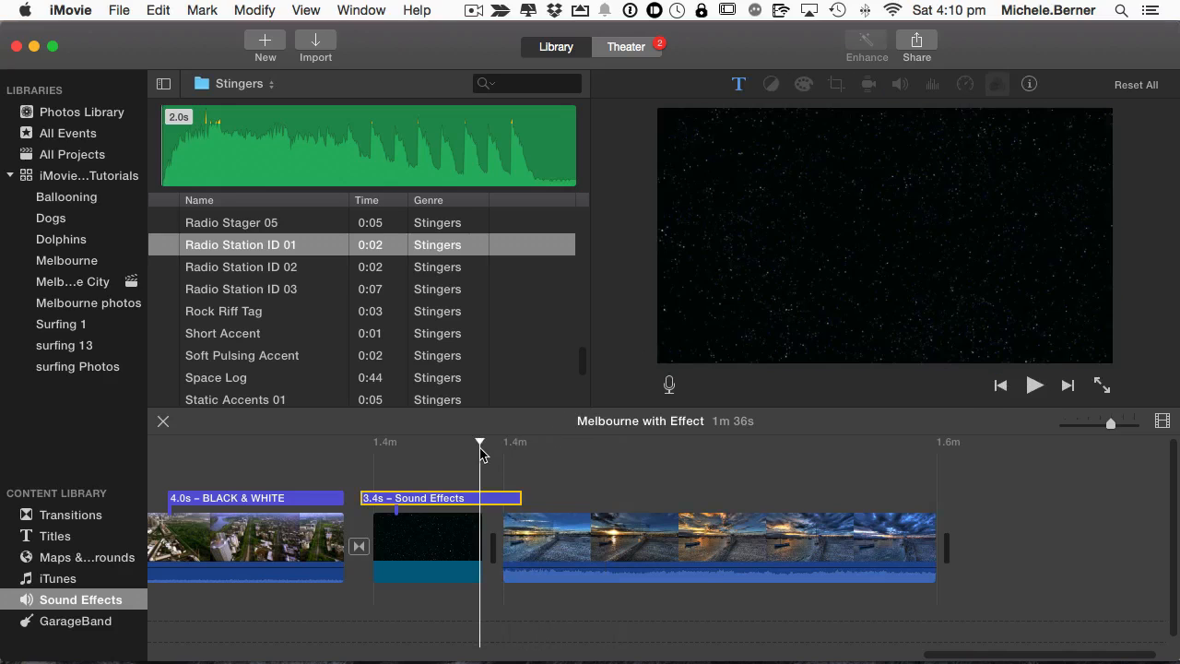
key(space)
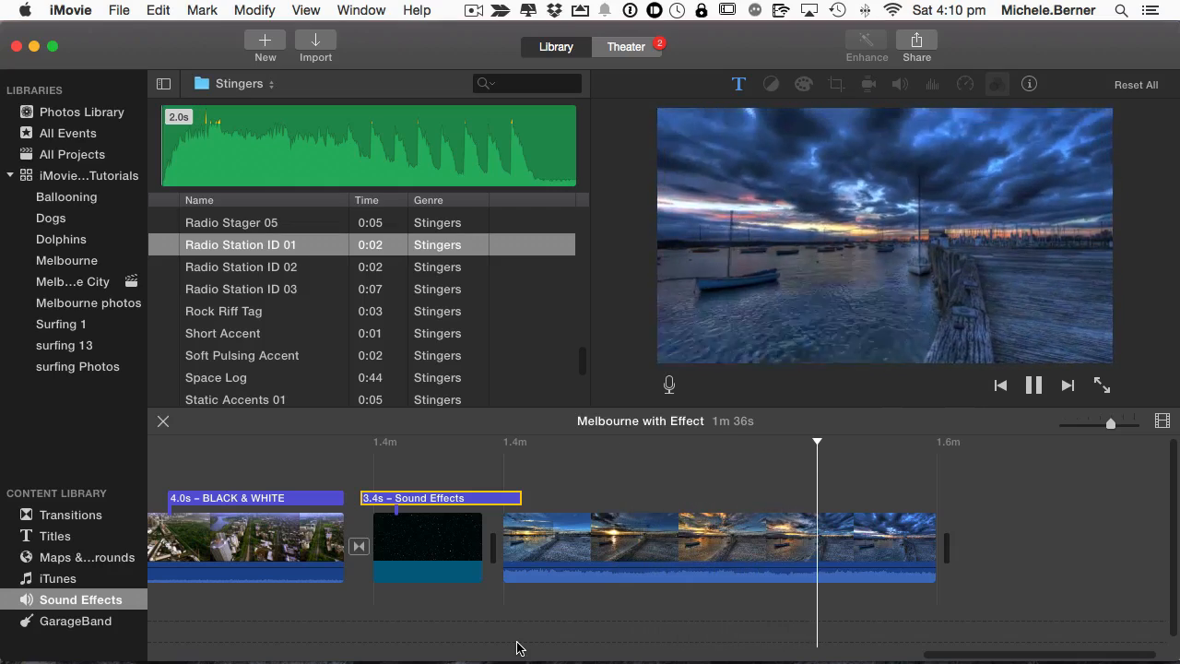
- Apply the Echo Delay audio effect to the harbour clip and play part of it
click(704, 553)
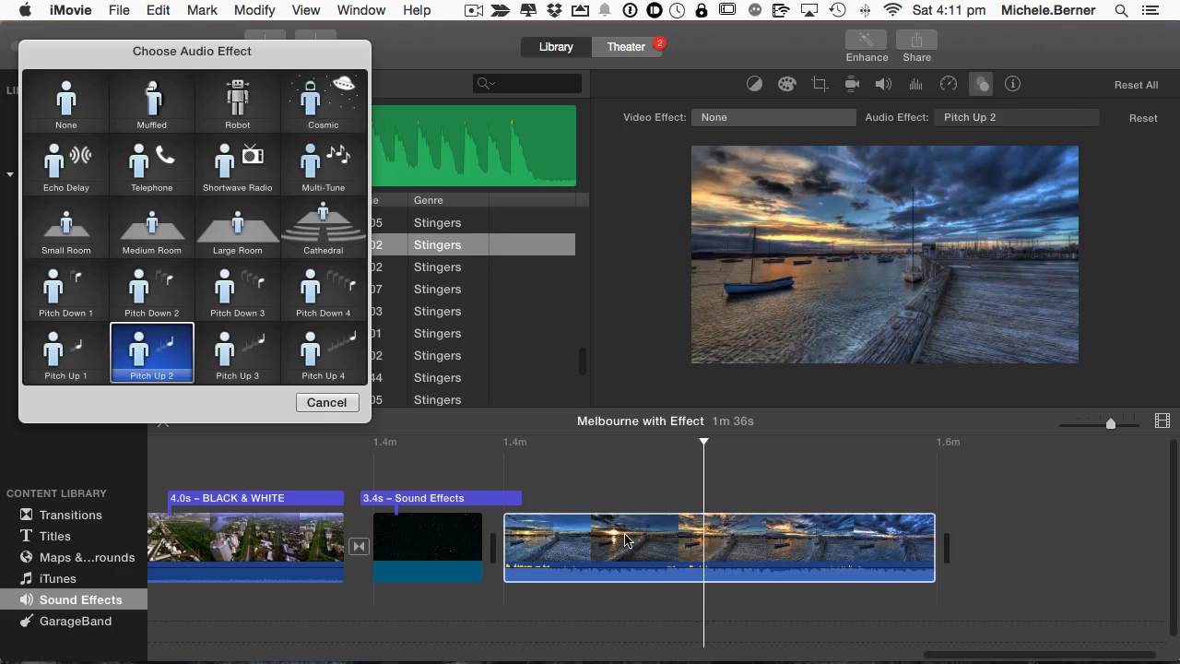
click(327, 403)
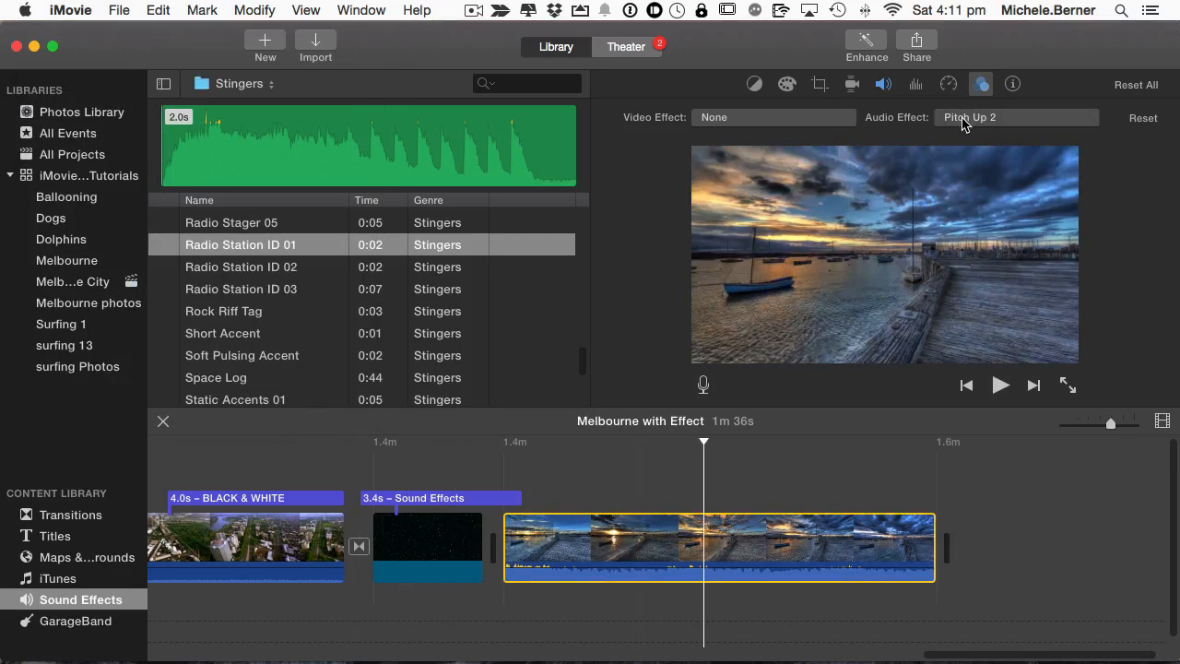
click(963, 123)
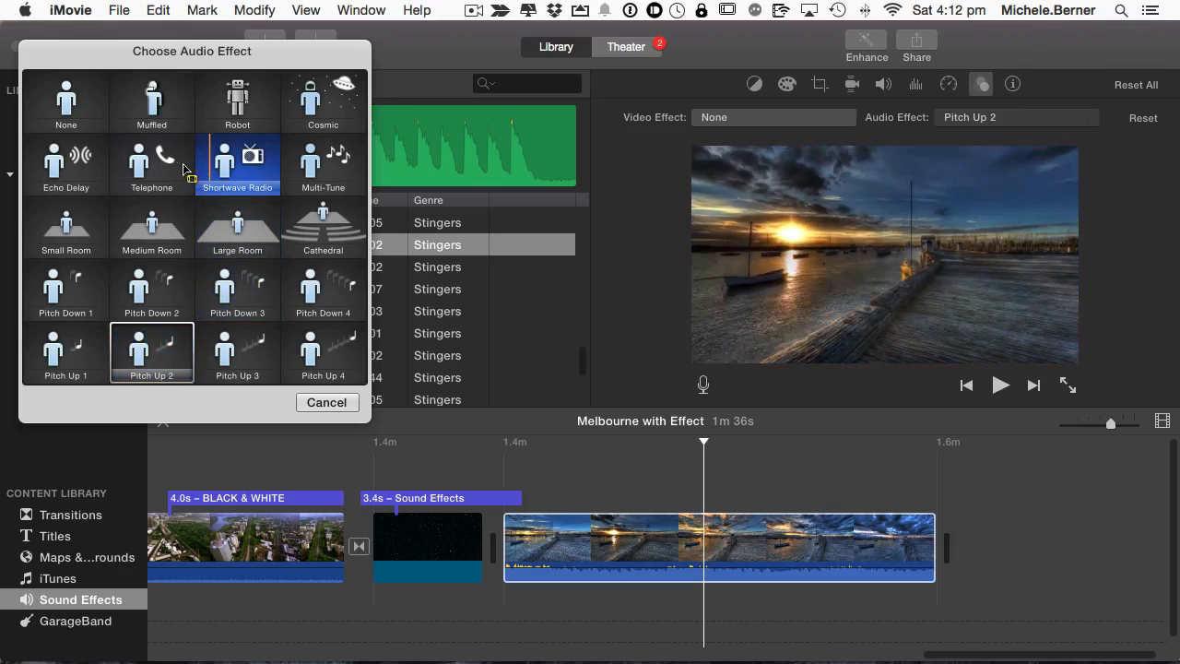
click(69, 151)
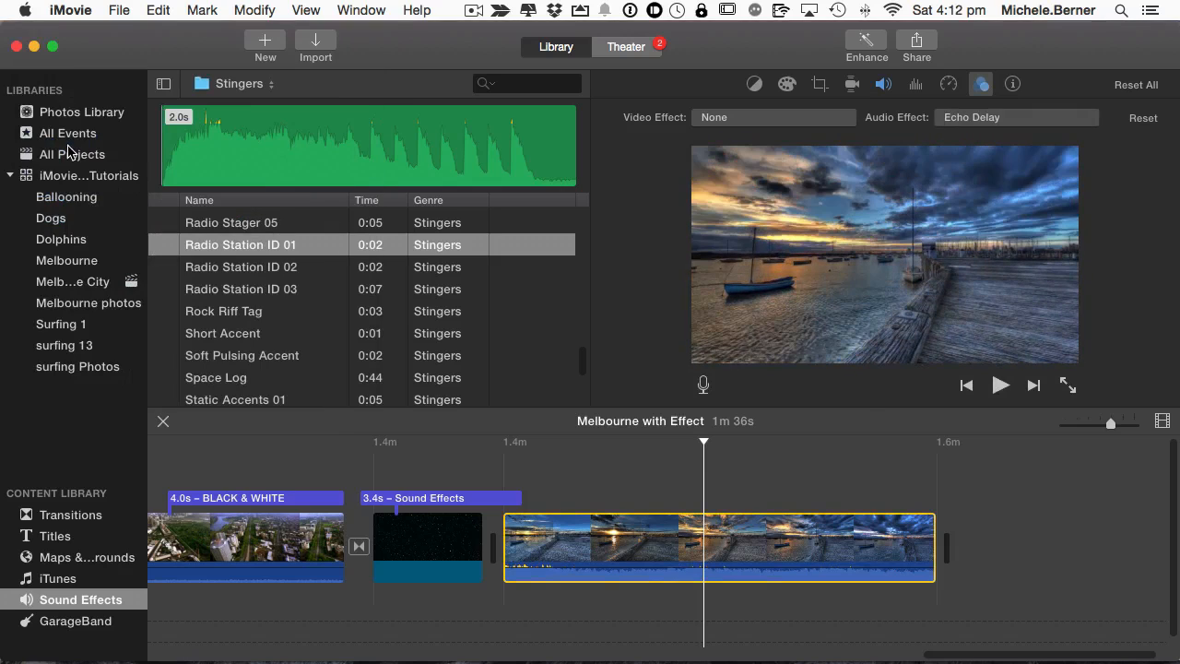
mouse_move(512, 657)
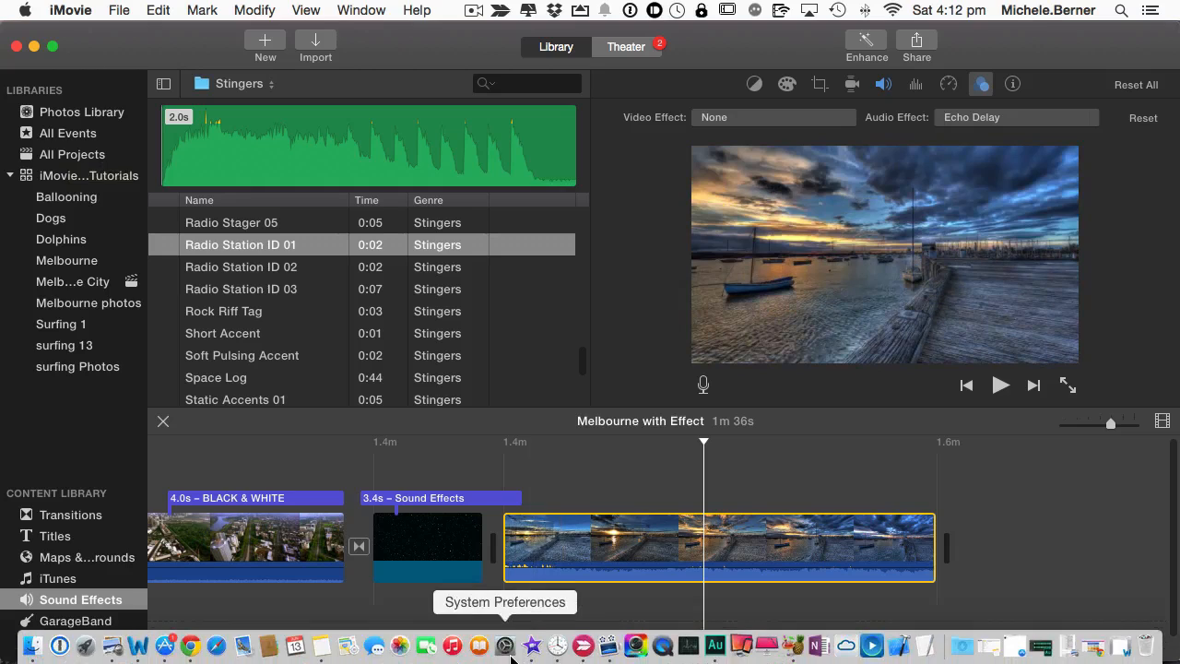
key(space)
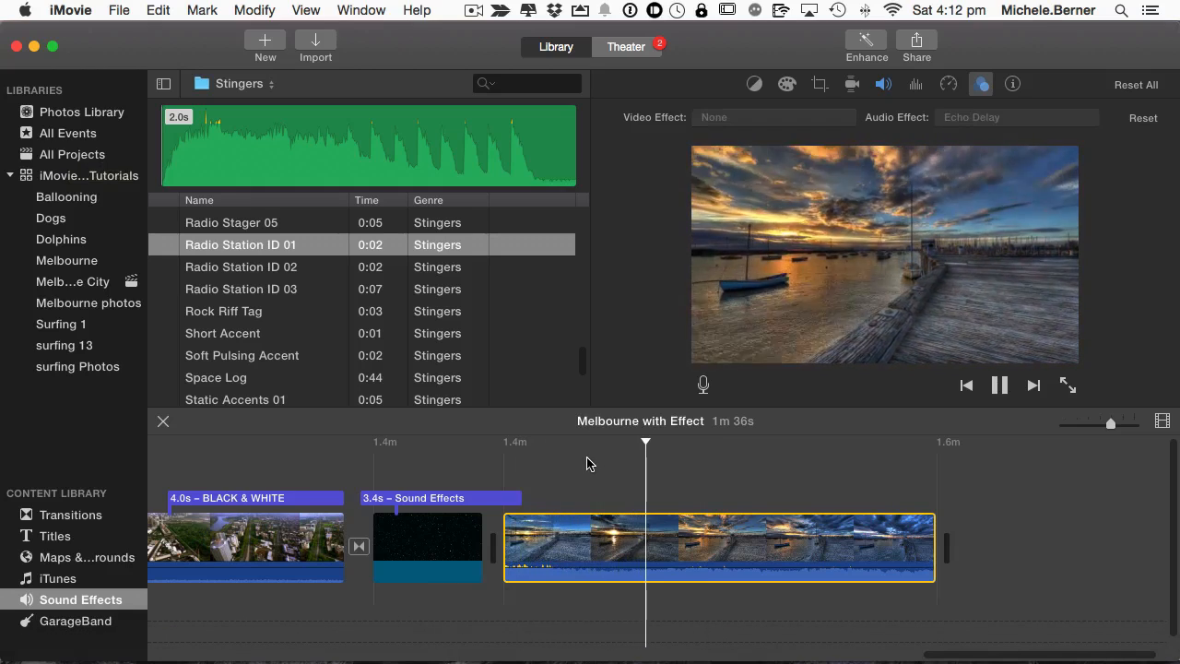
key(space)
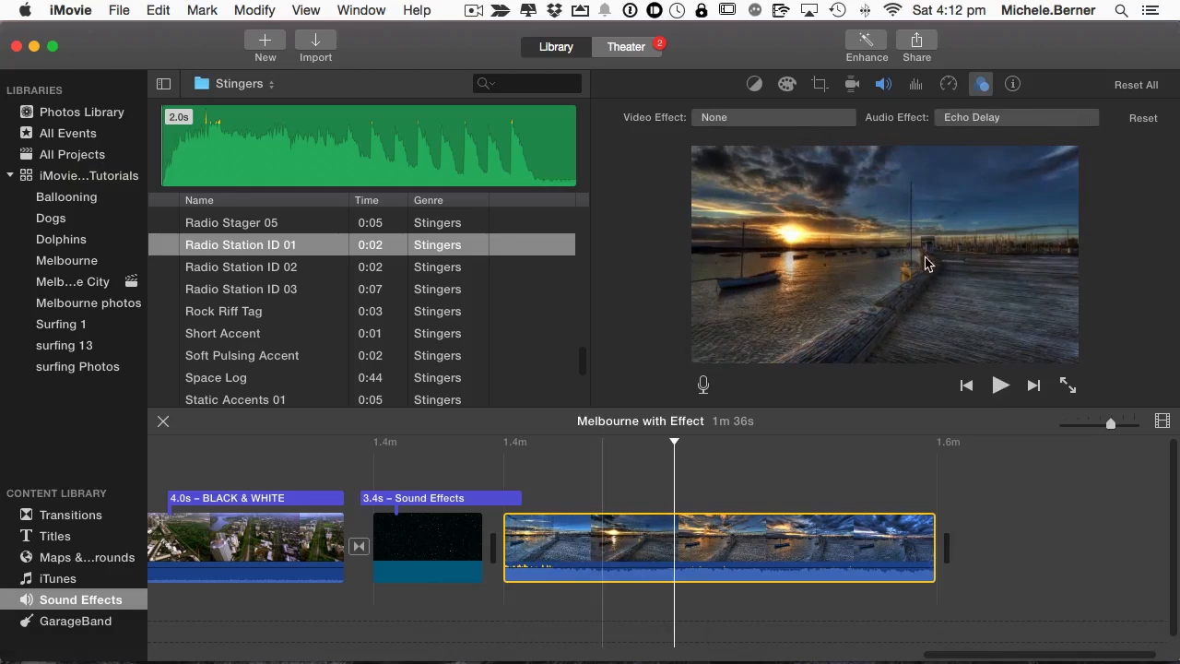
- Remove the harbour clip's audio effect by choosing None and play part of the clip
click(975, 117)
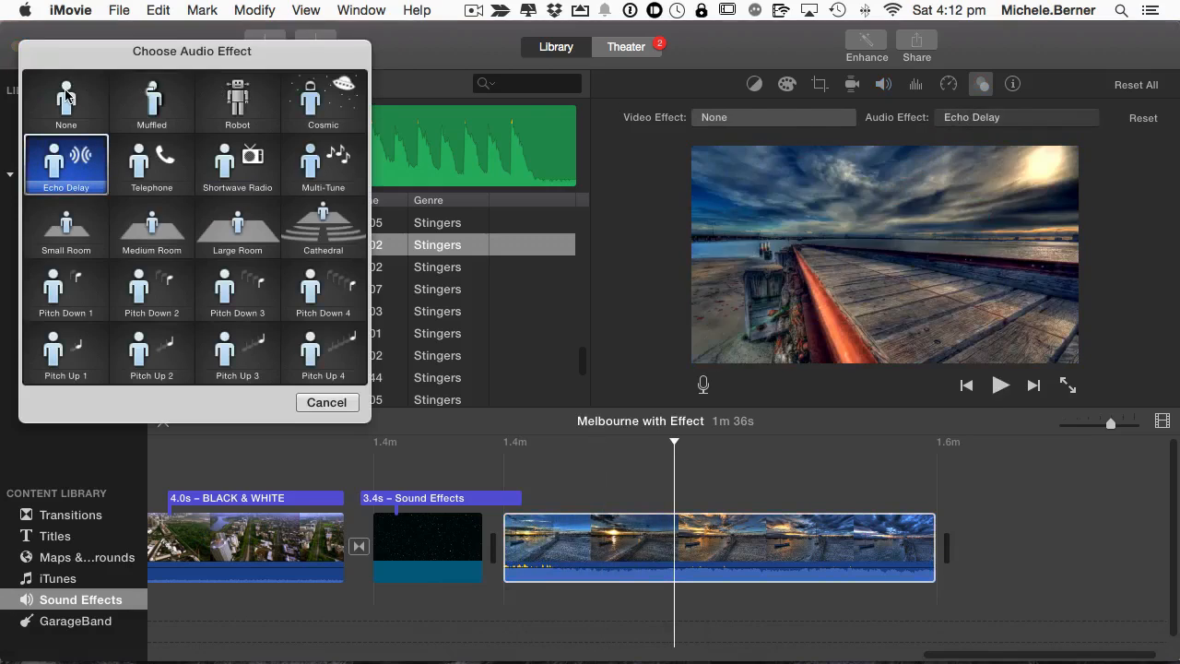
click(66, 95)
click(584, 574)
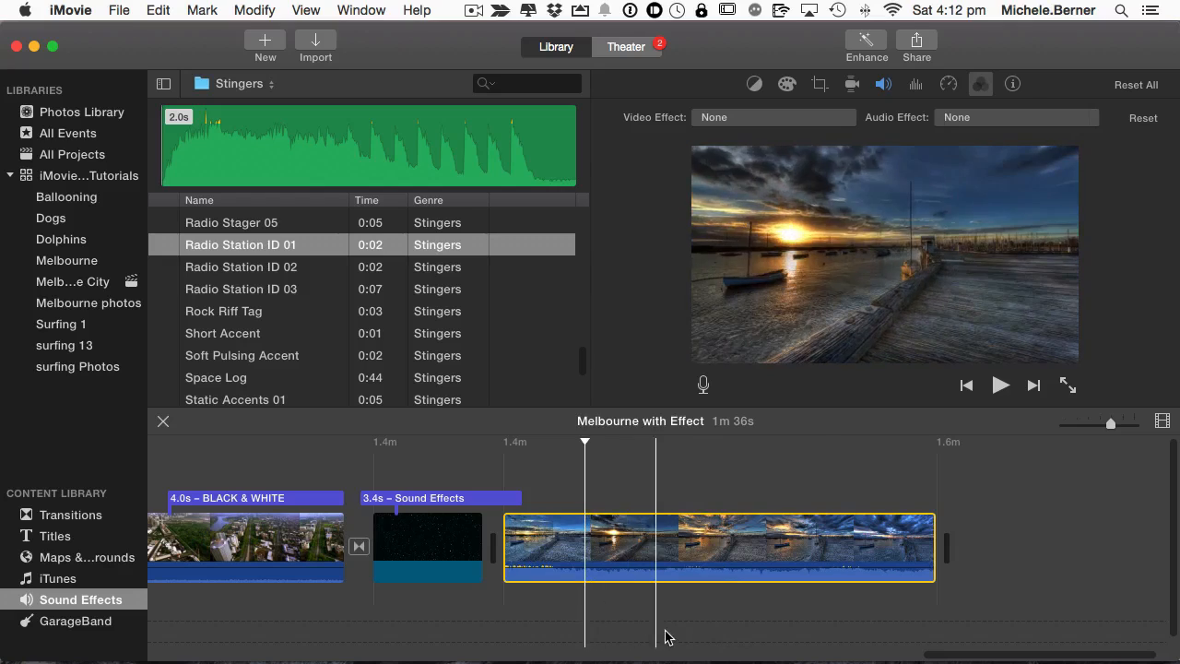
key(space)
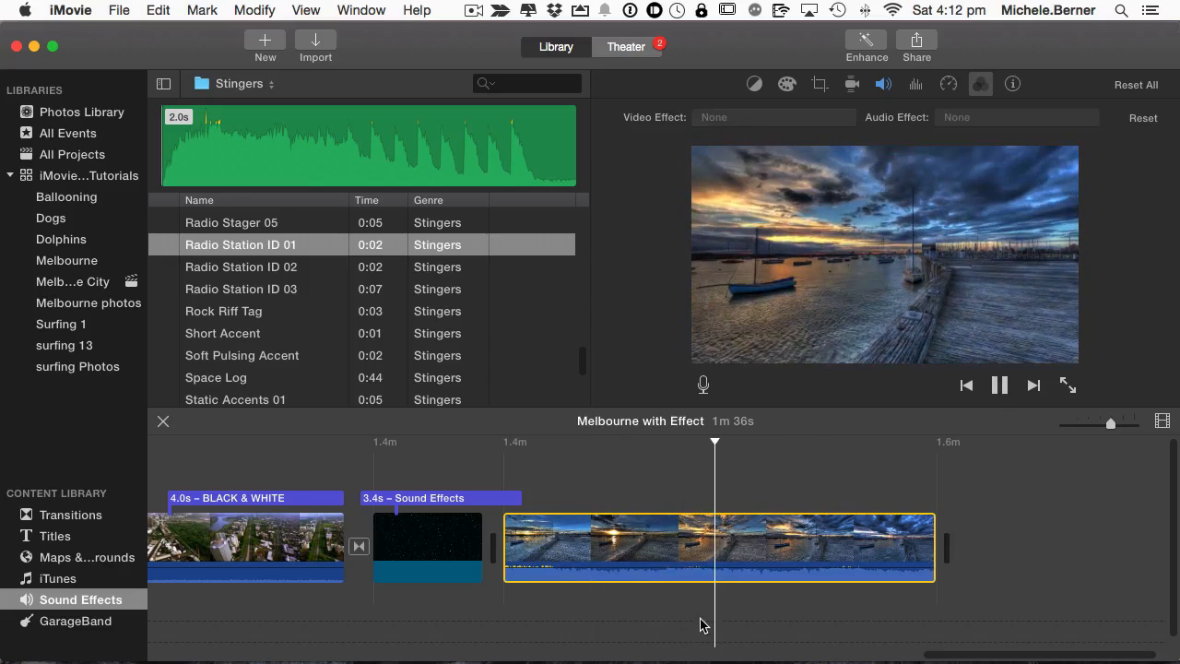
key(space)
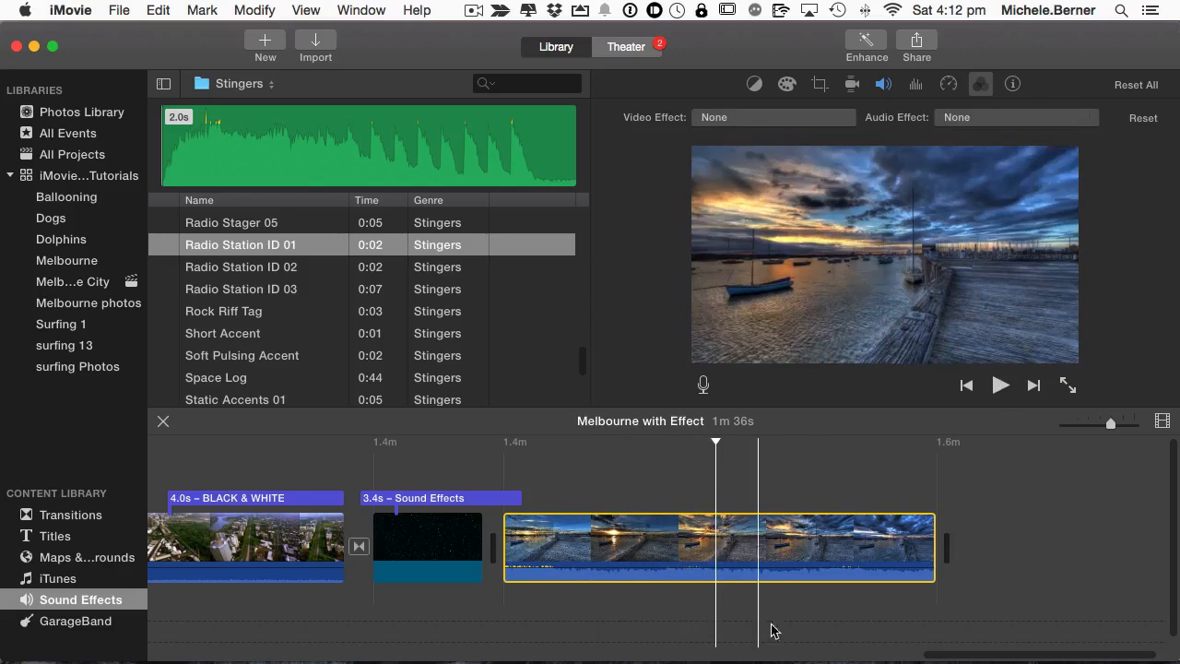
- Split the harbour clip about 2 seconds before its end
click(850, 523)
right_click(875, 545)
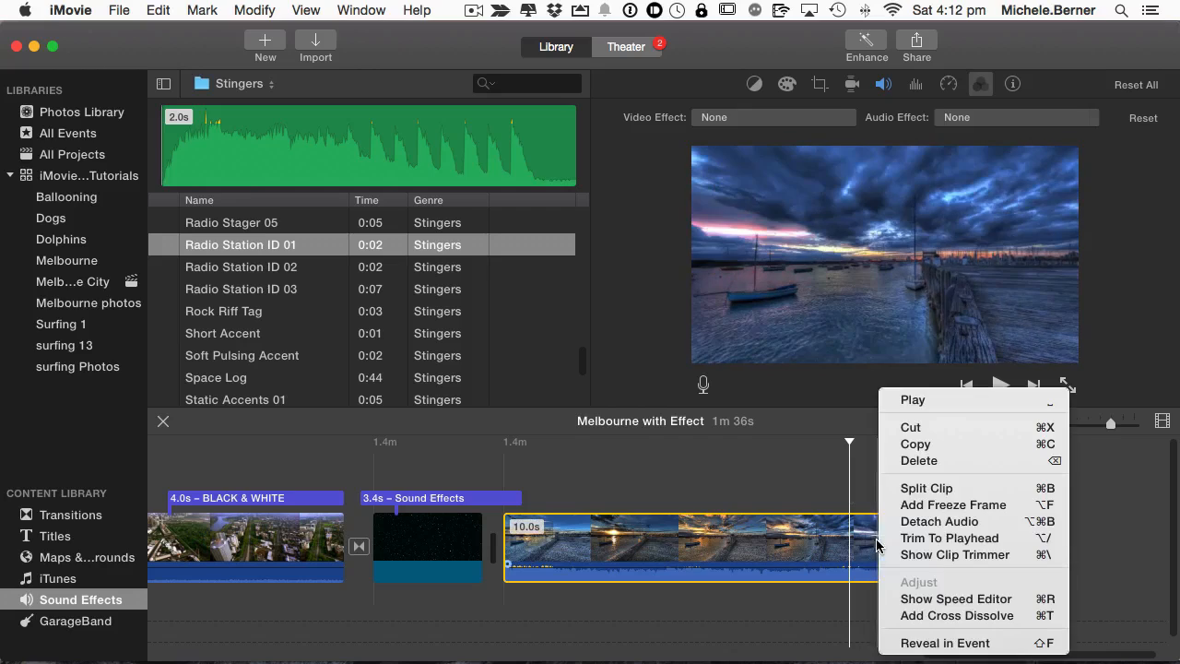
click(926, 489)
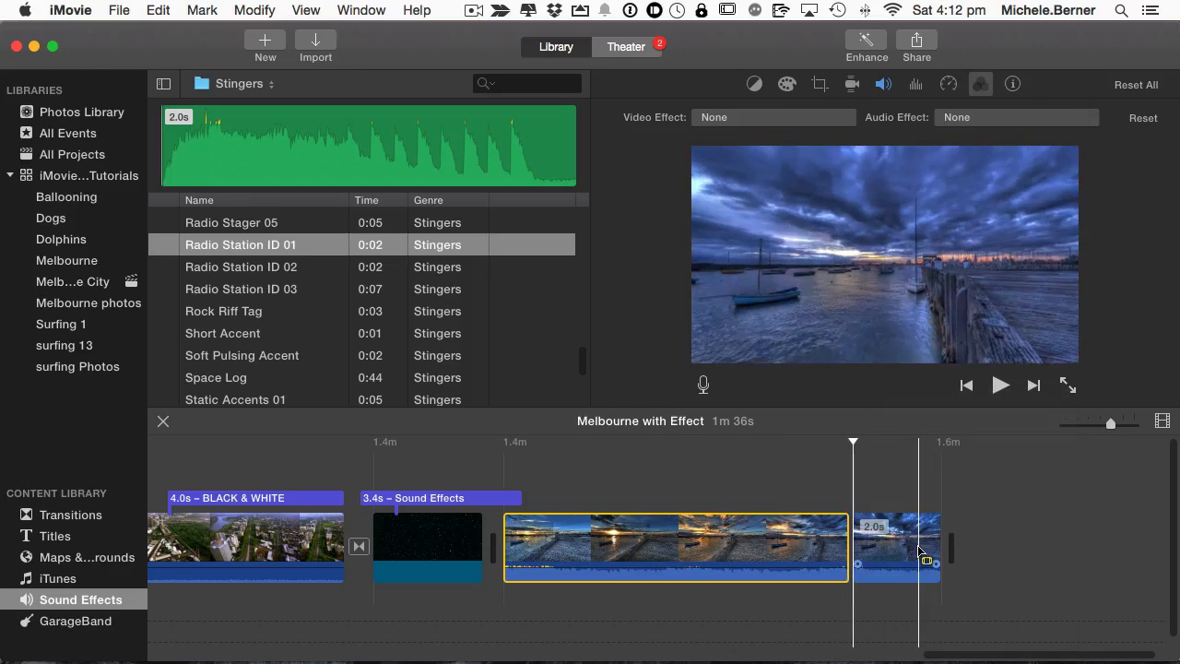
- Apply the Large Room audio effect to the 2-second end segment of the harbour clip
click(920, 551)
click(958, 117)
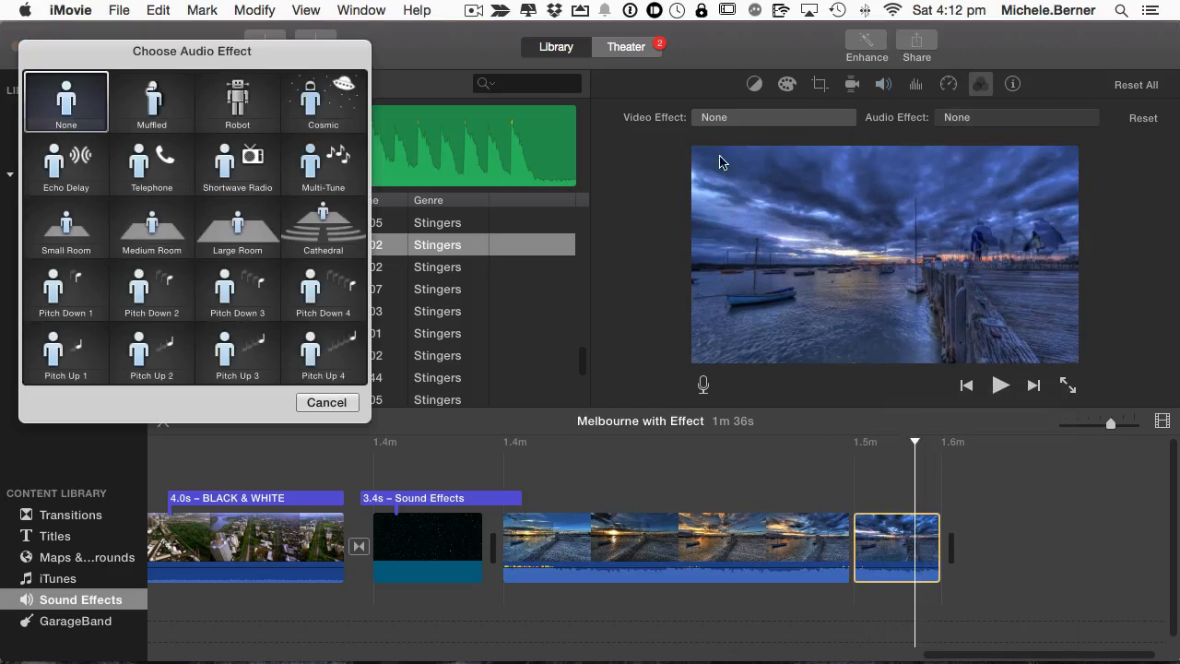
click(251, 244)
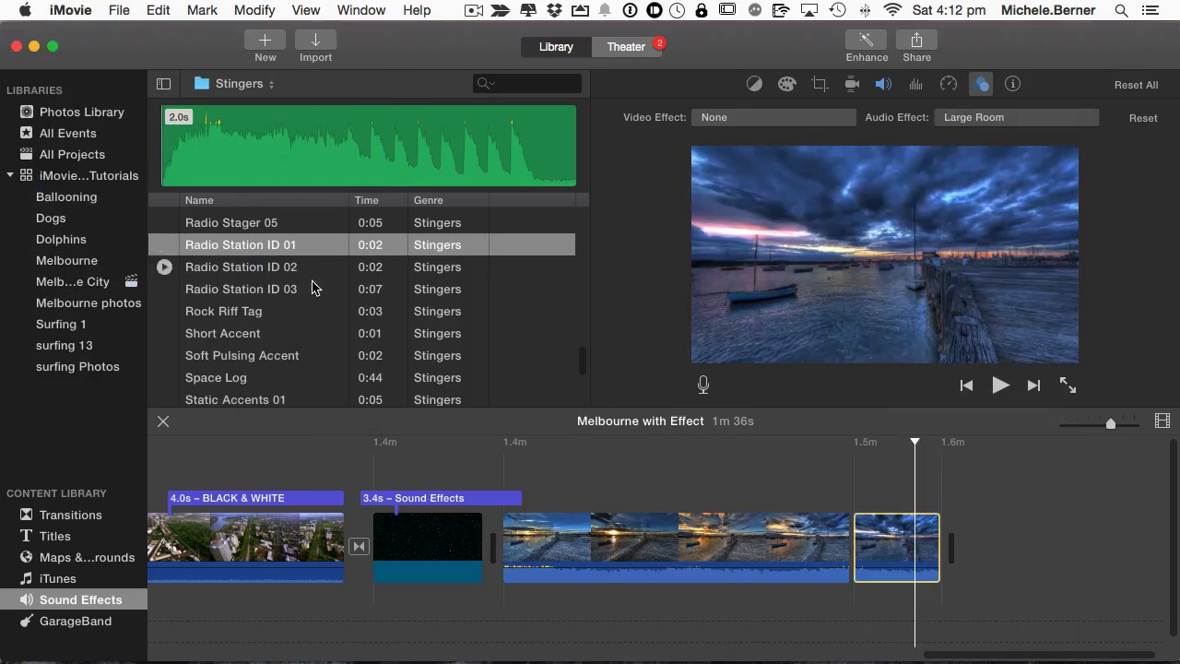
- Select the longer first part of the split harbour clip and play it from shortly before the split
click(627, 544)
click(791, 542)
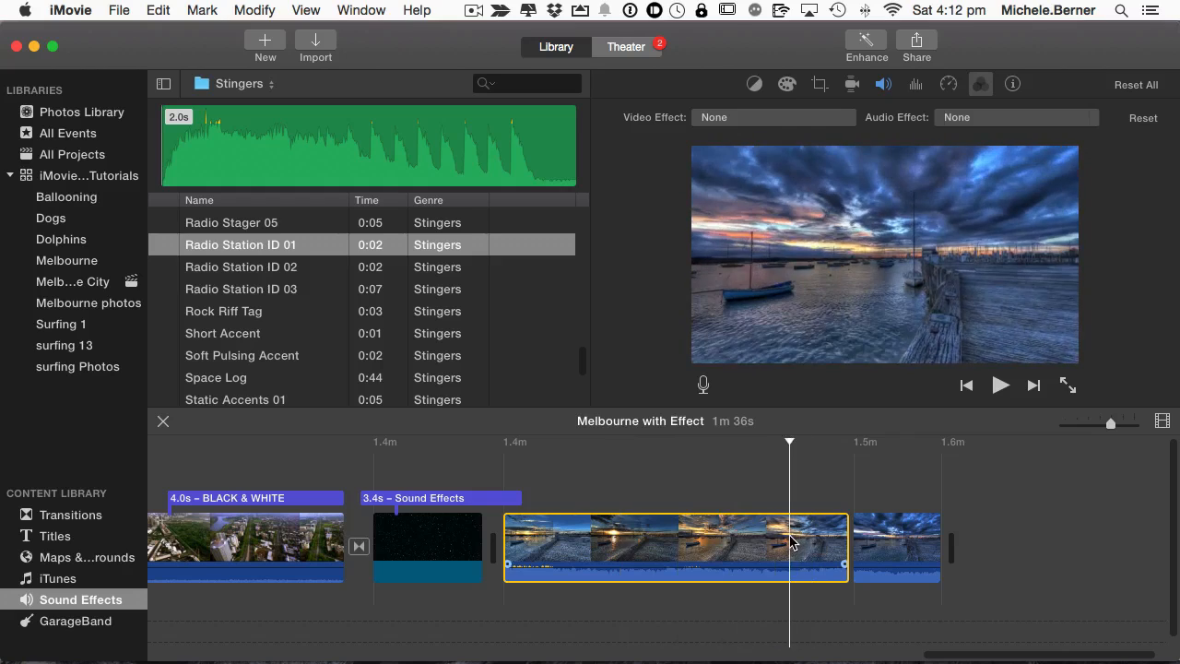
key(space)
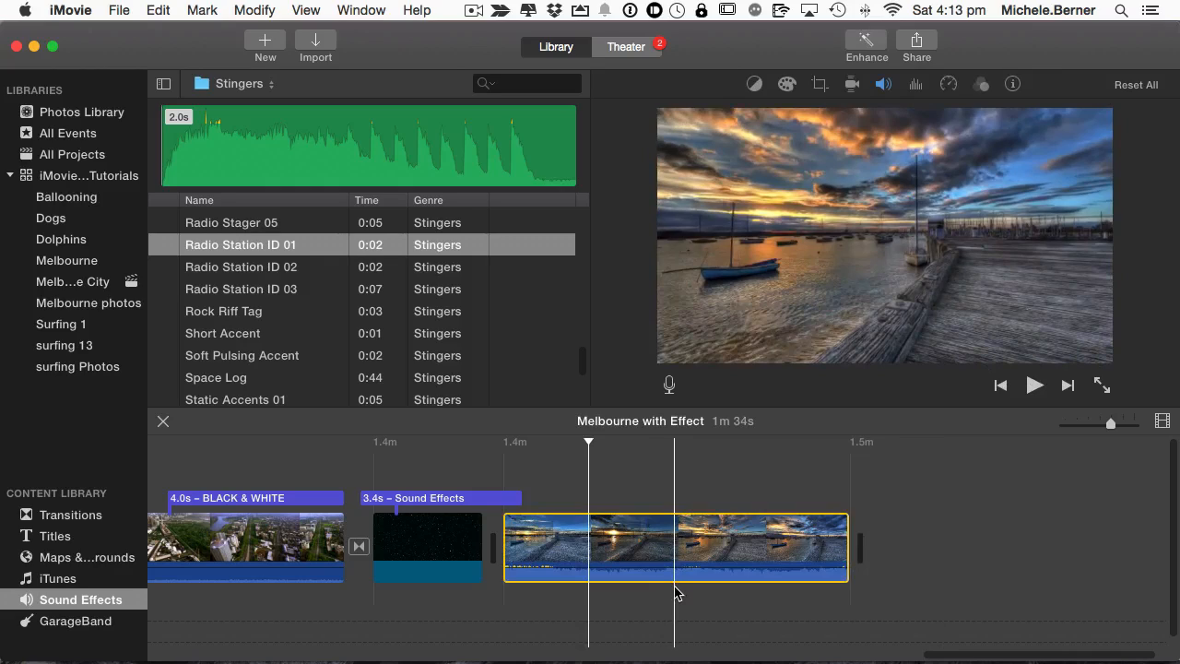
- Switch the sound effects library to the Ambience category and select the Rain Heavy Thunder sound
click(239, 84)
scroll(237, 92, up, 5)
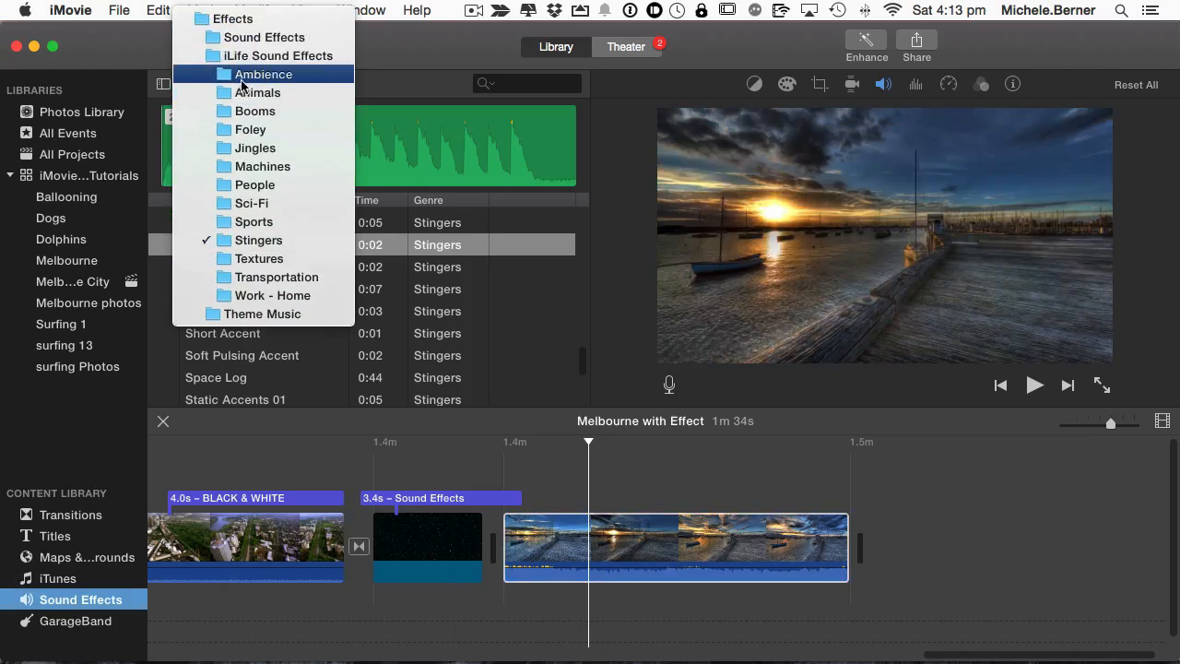
click(245, 81)
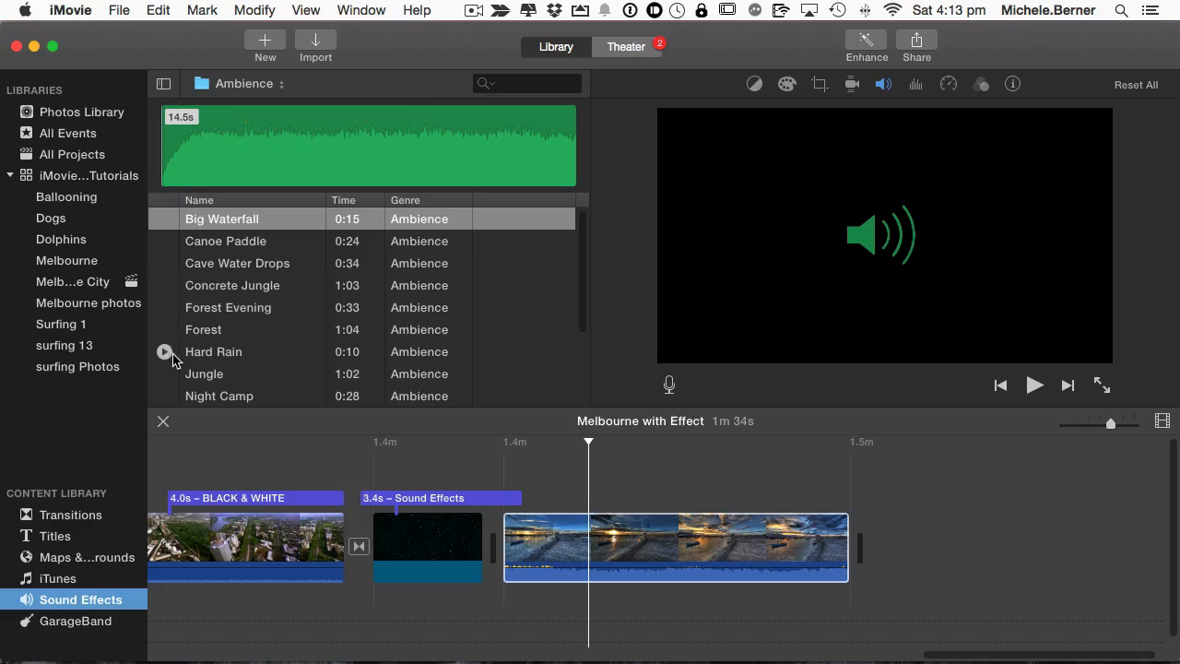
scroll(236, 283, down, 5)
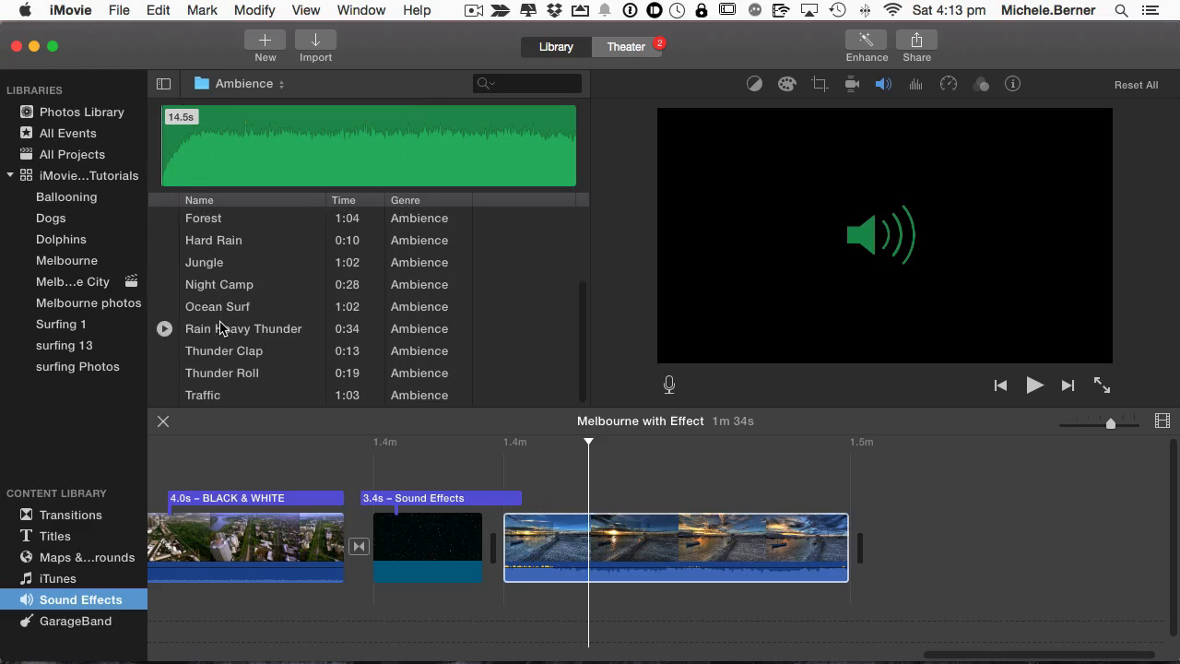
click(230, 332)
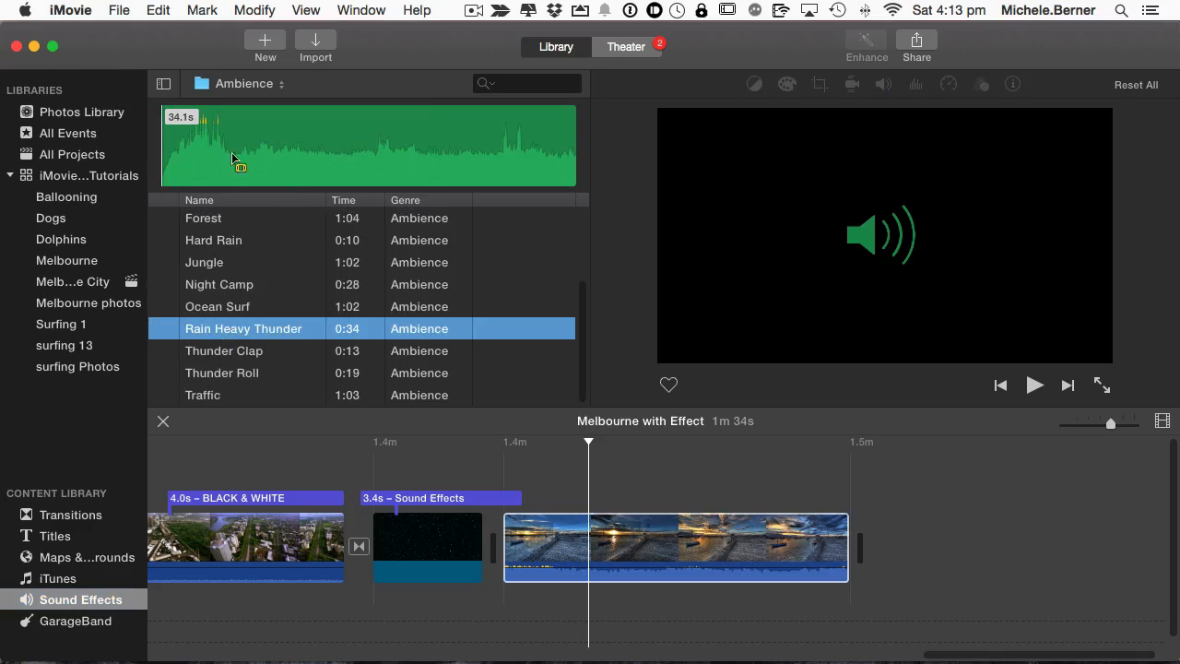
- Preview the Rain Heavy Thunder sound from near its beginning and stop the playback
click(537, 532)
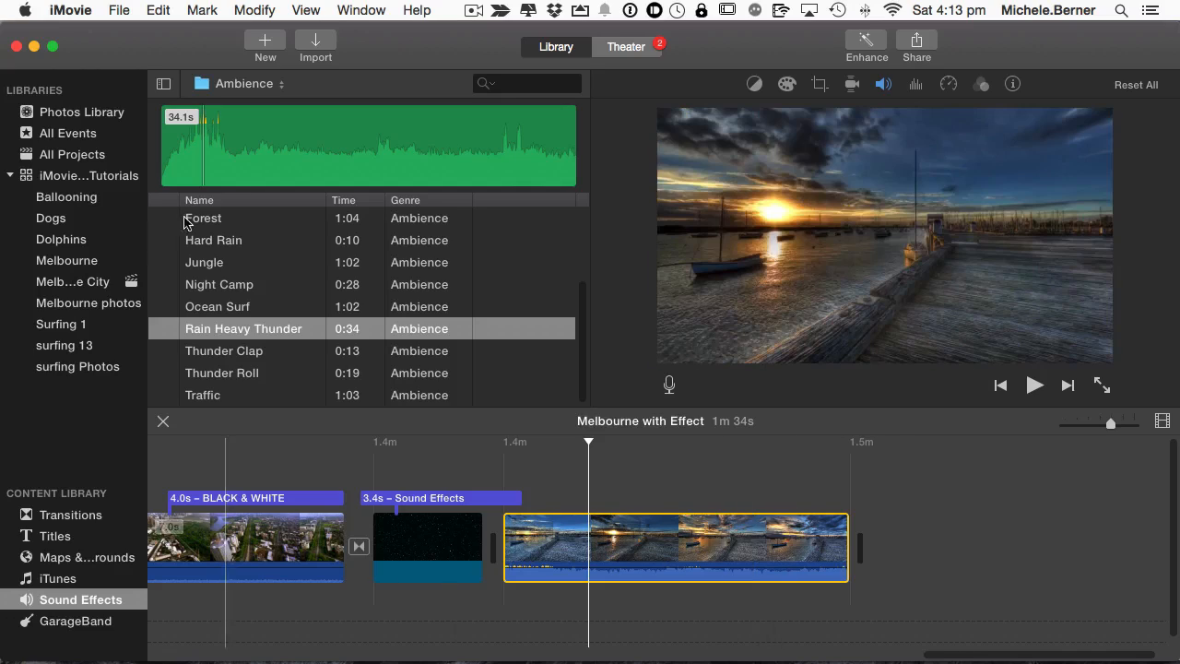
click(170, 173)
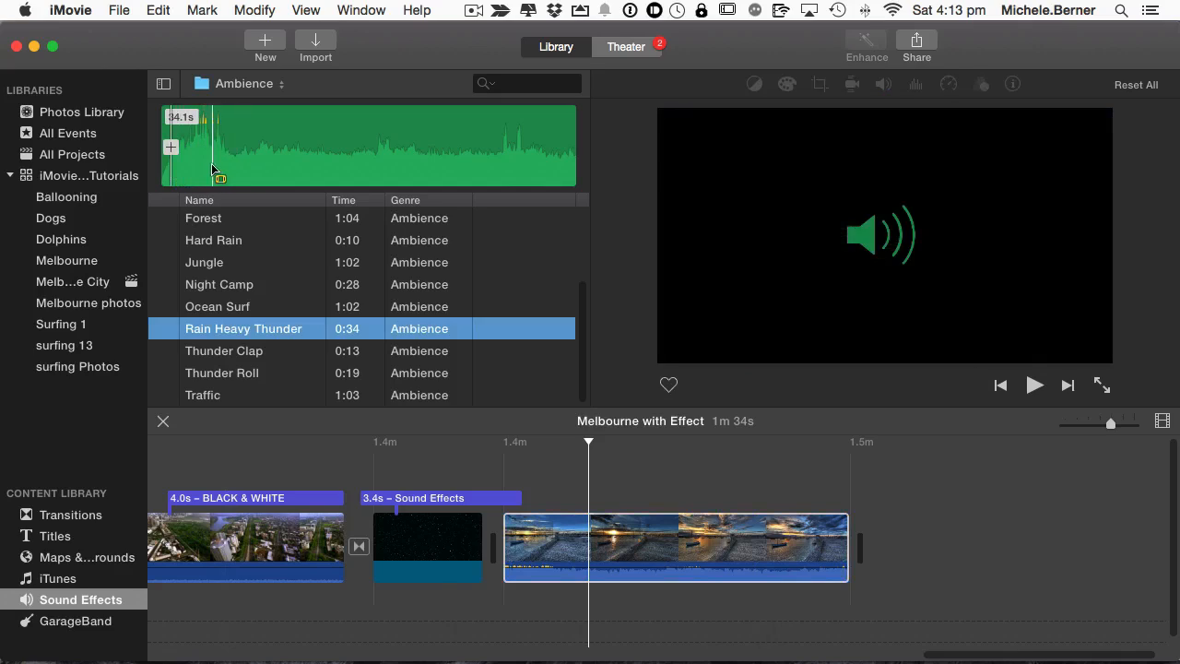
key(space)
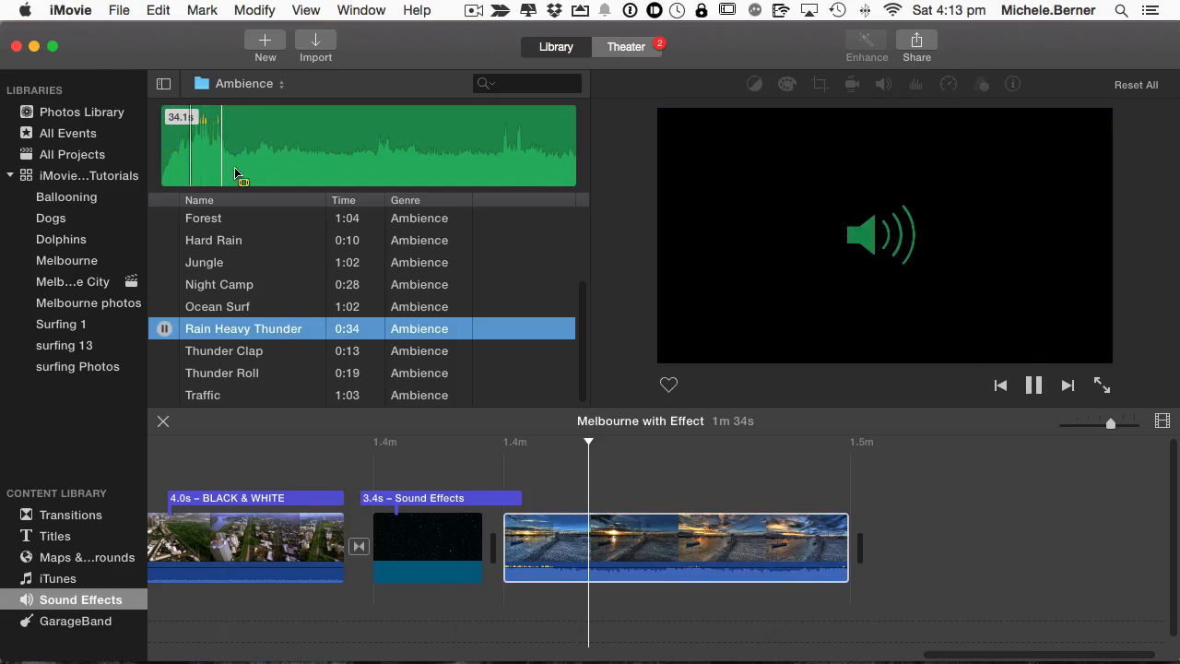
key(space)
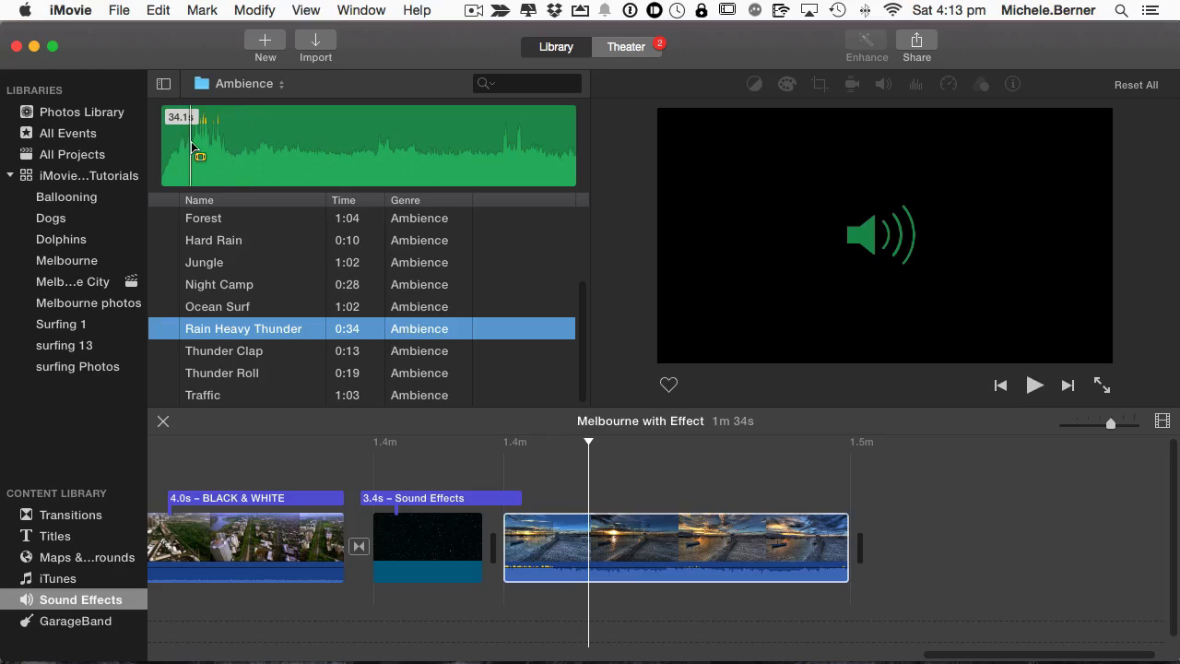
- Attach a section of Rain Heavy Thunder beneath the middle of the harbour clip and trim it to 3.0 s
drag(181, 144, 544, 609)
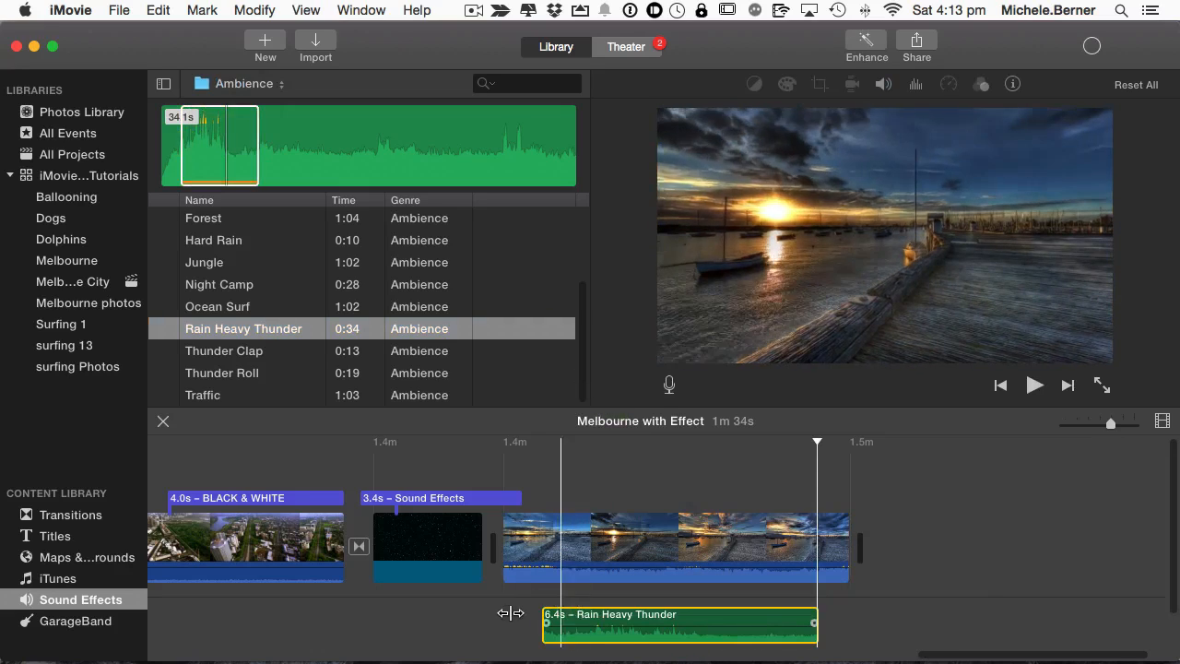
drag(567, 619, 569, 567)
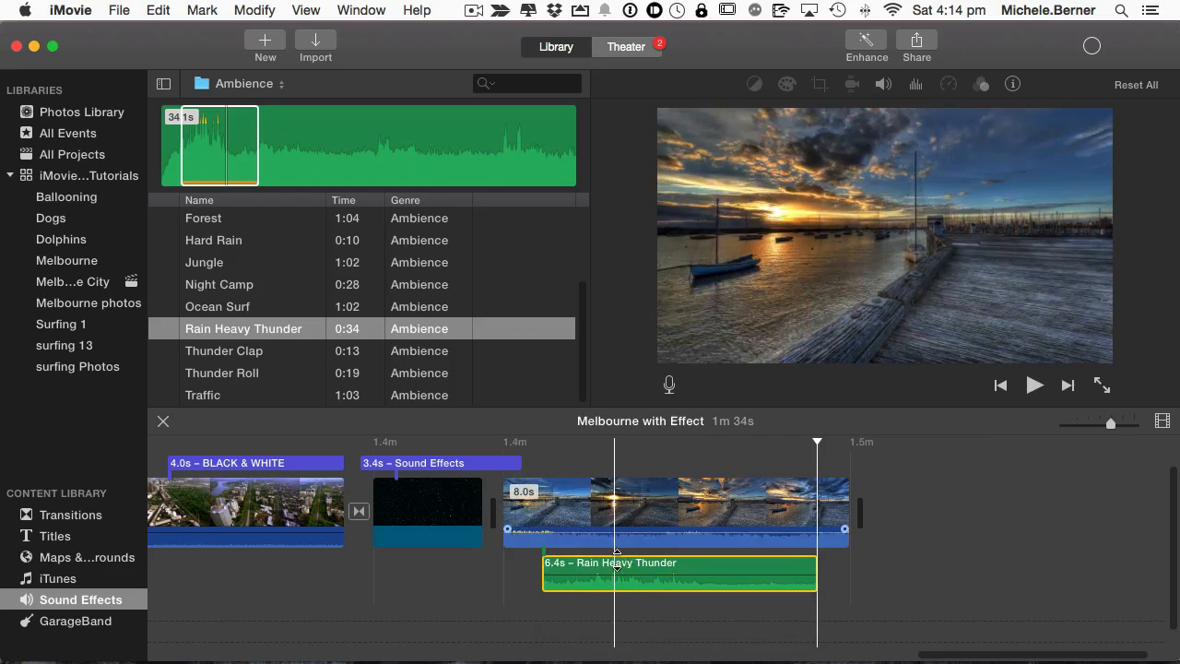
drag(620, 568, 682, 568)
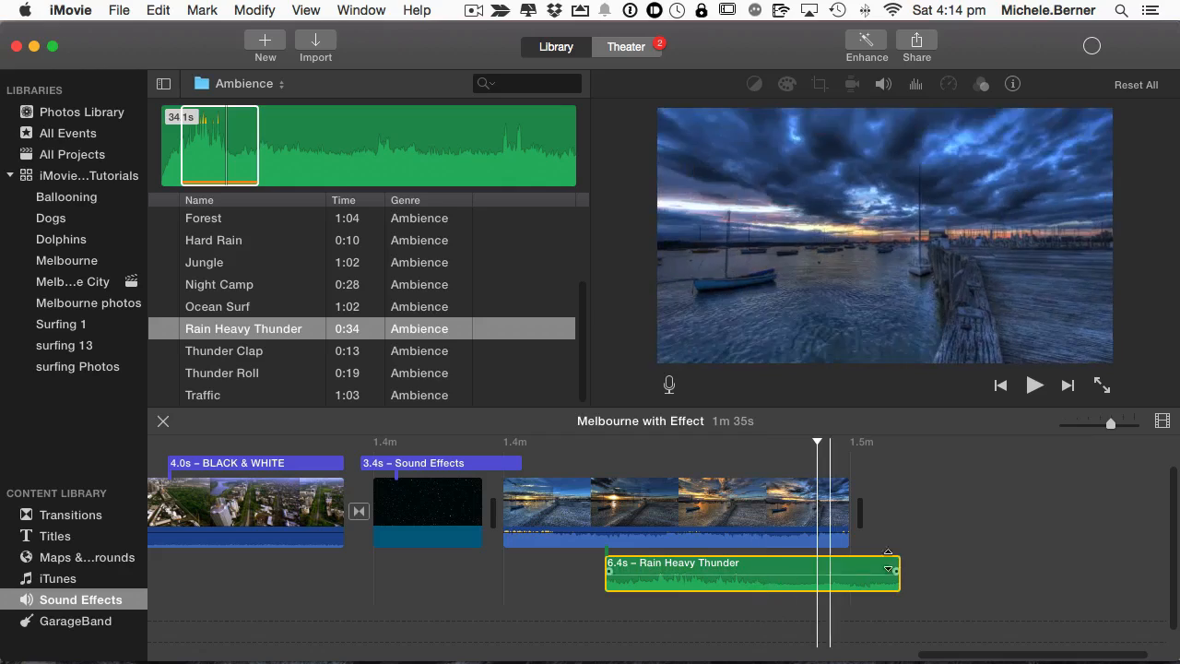
drag(897, 561, 733, 570)
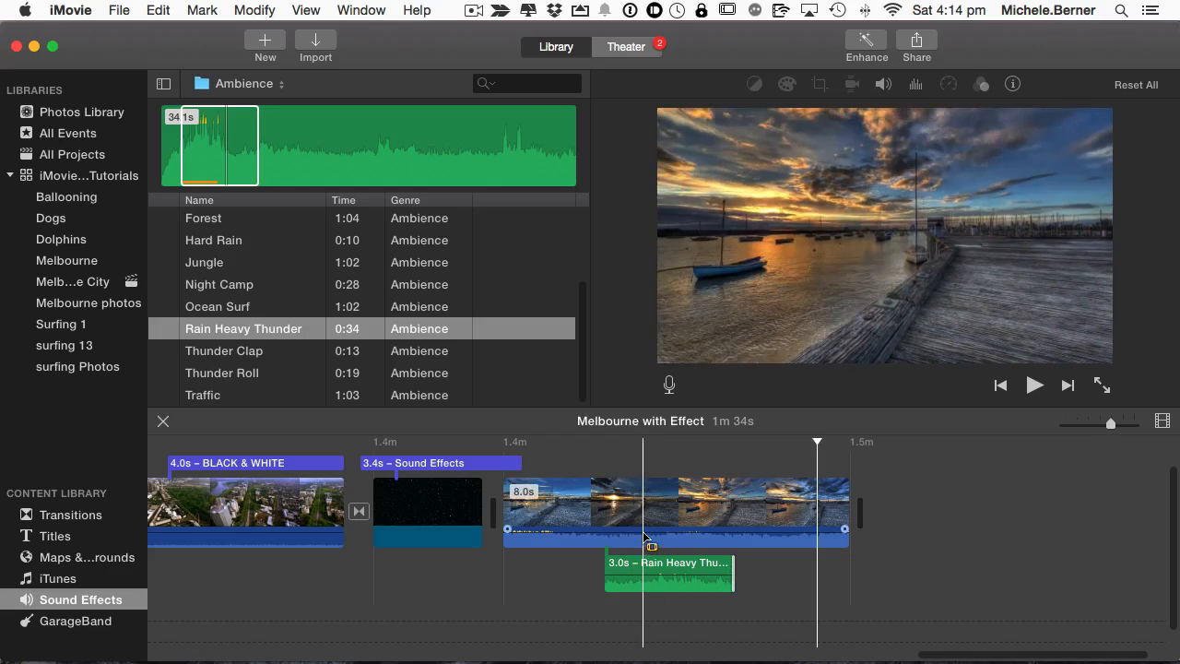
- Enable lowering the volume of other clips for the Rain Heavy Thunder clip and play the harbour clip from near its start
click(649, 568)
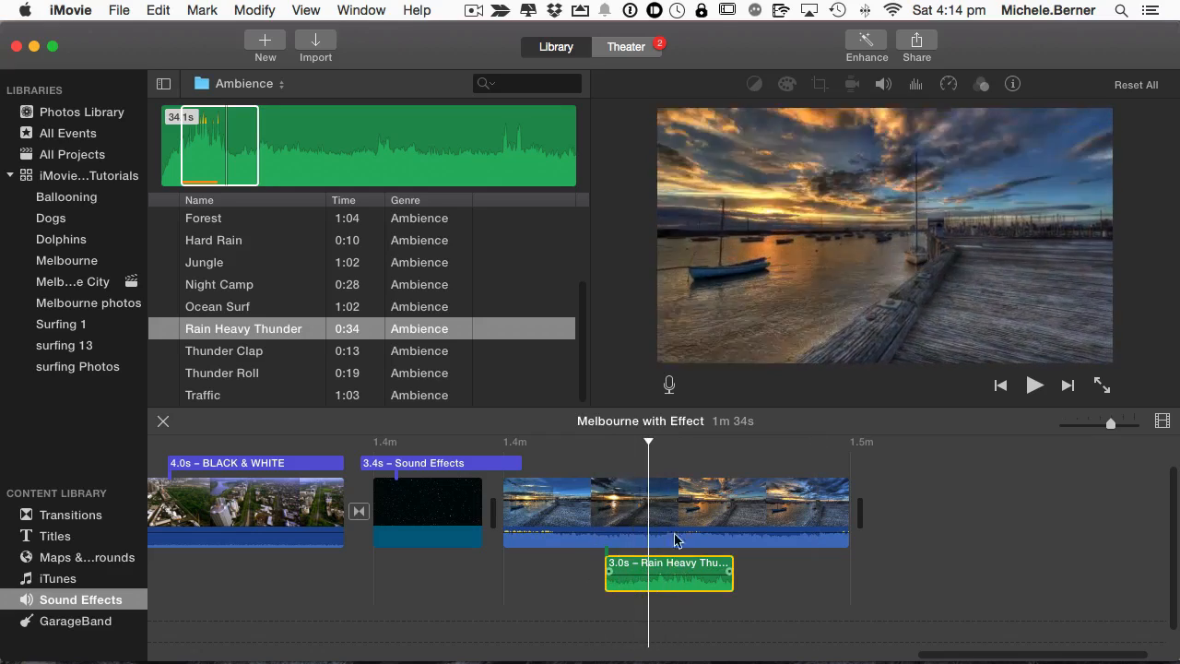
click(885, 87)
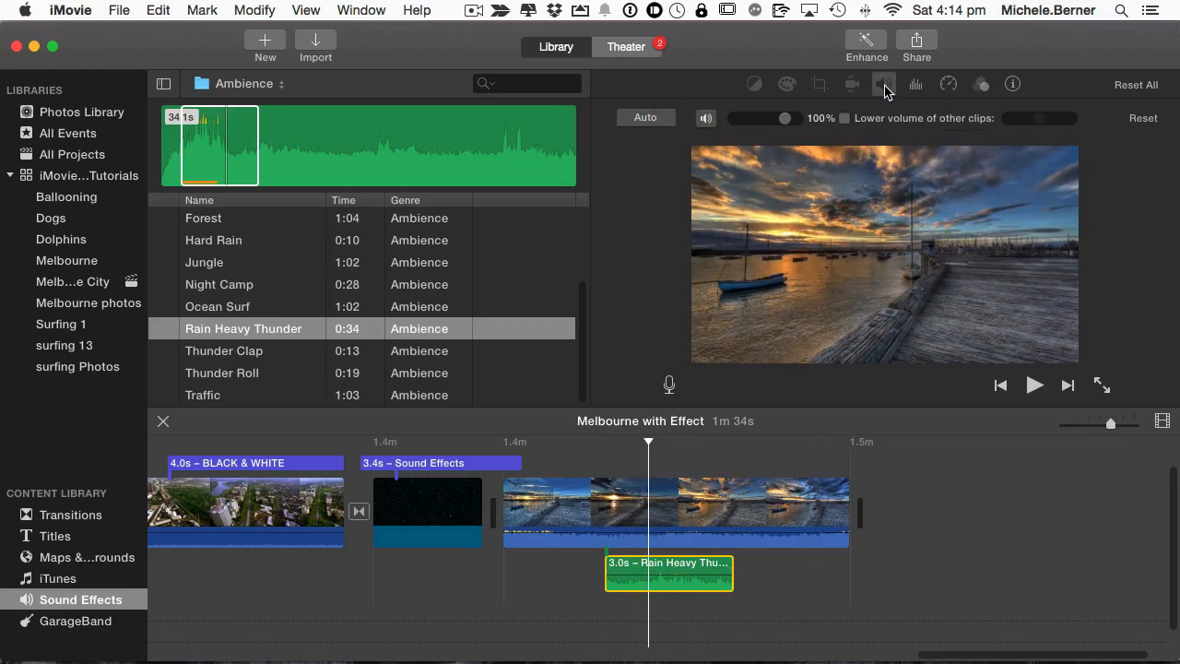
click(845, 119)
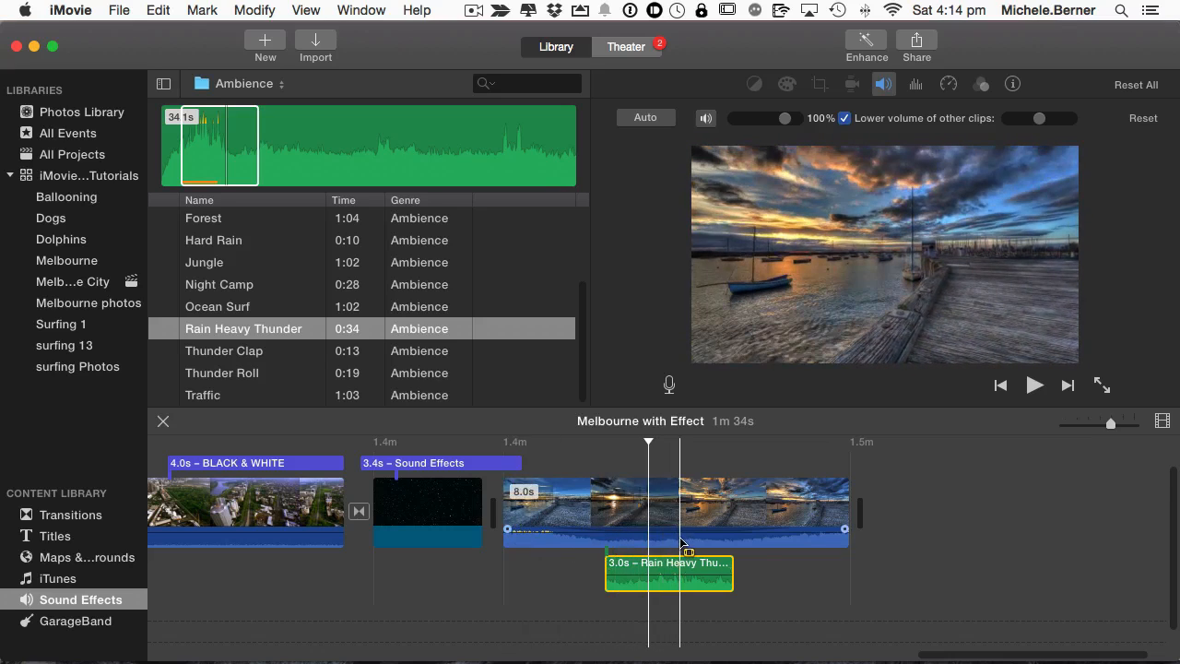
click(552, 537)
key(space)
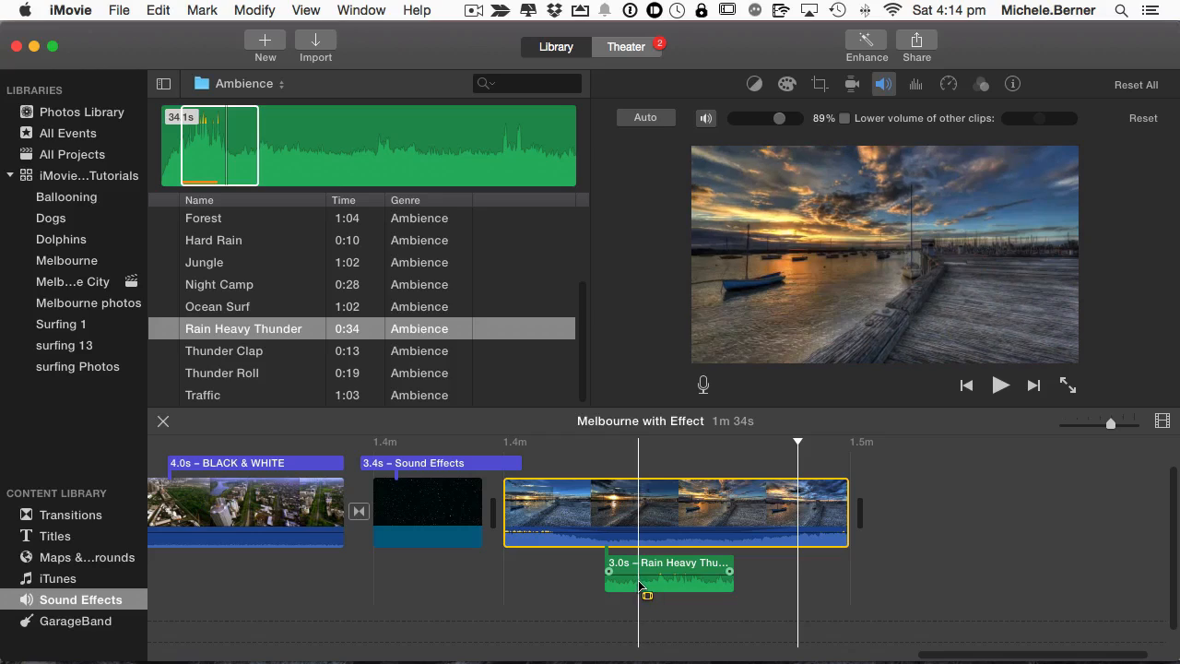
- Apply the Multi-Tune audio effect to the harbour clip and play it from near its start into the thunder sound
click(654, 510)
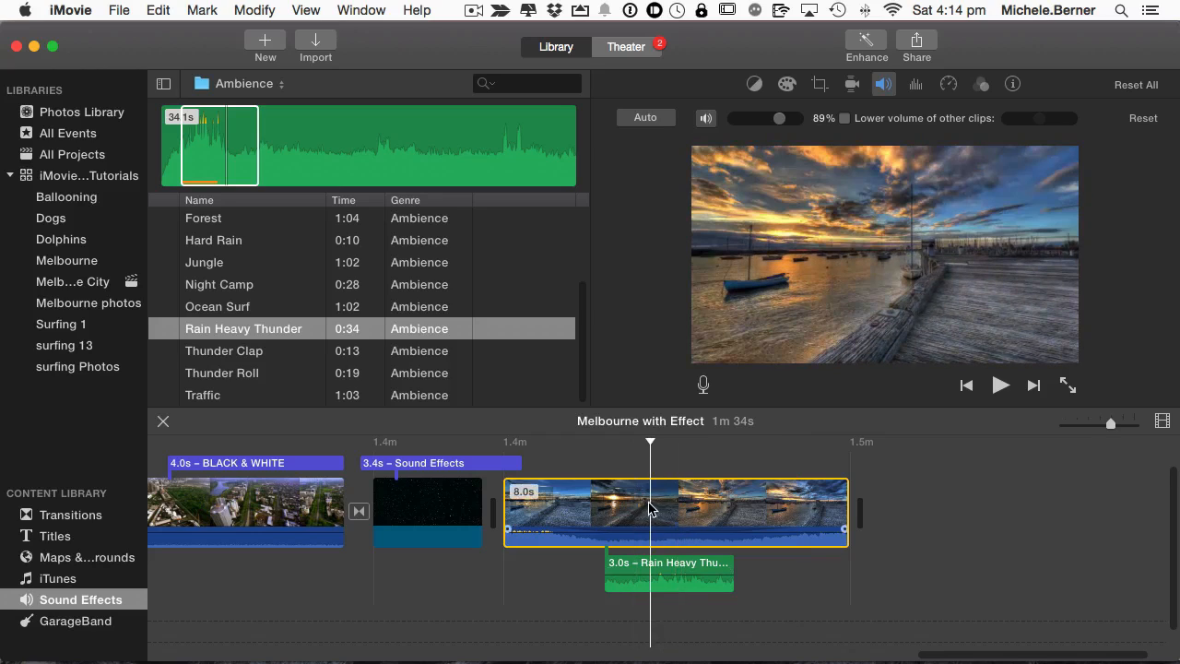
click(983, 86)
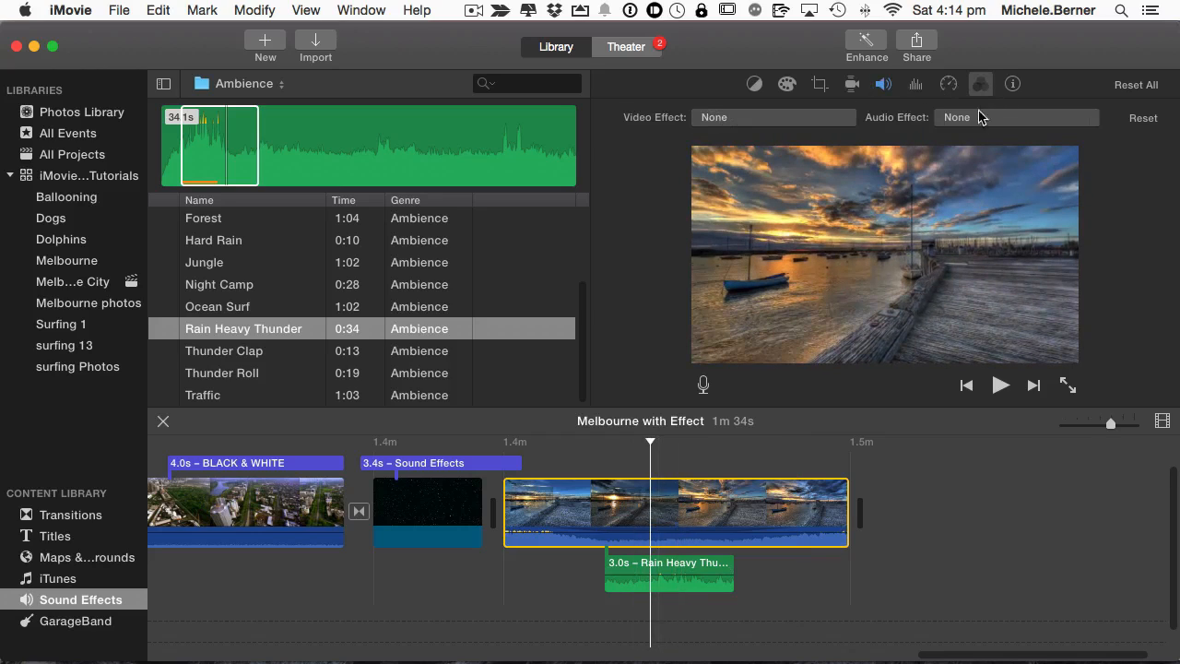
click(961, 119)
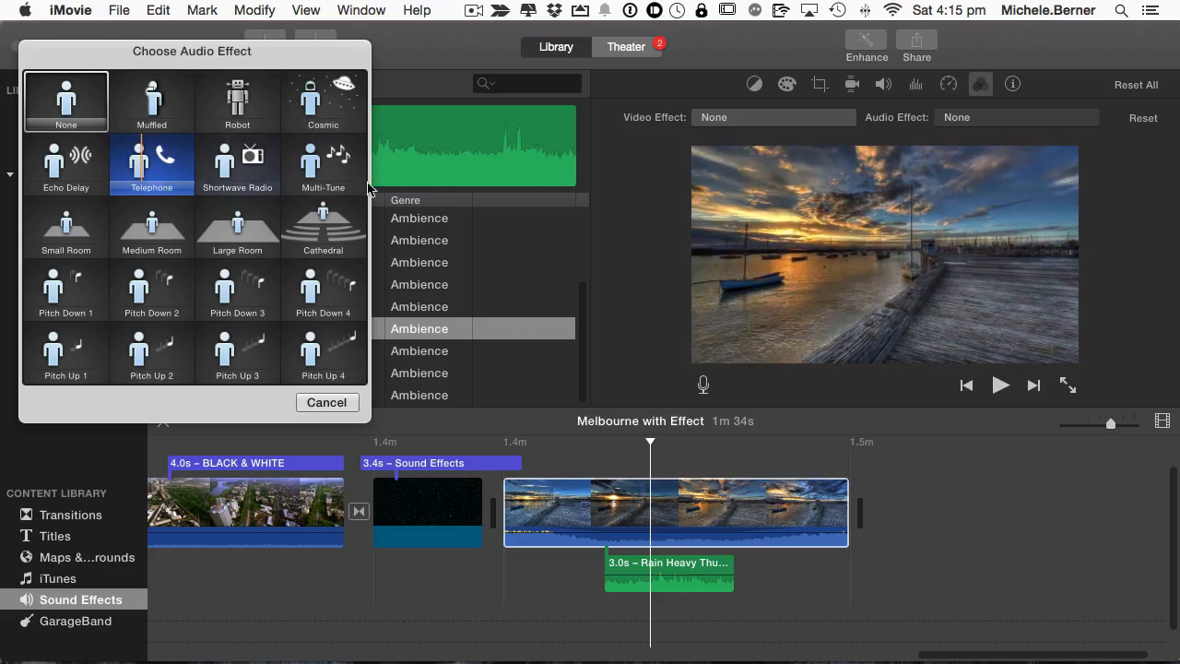
click(332, 173)
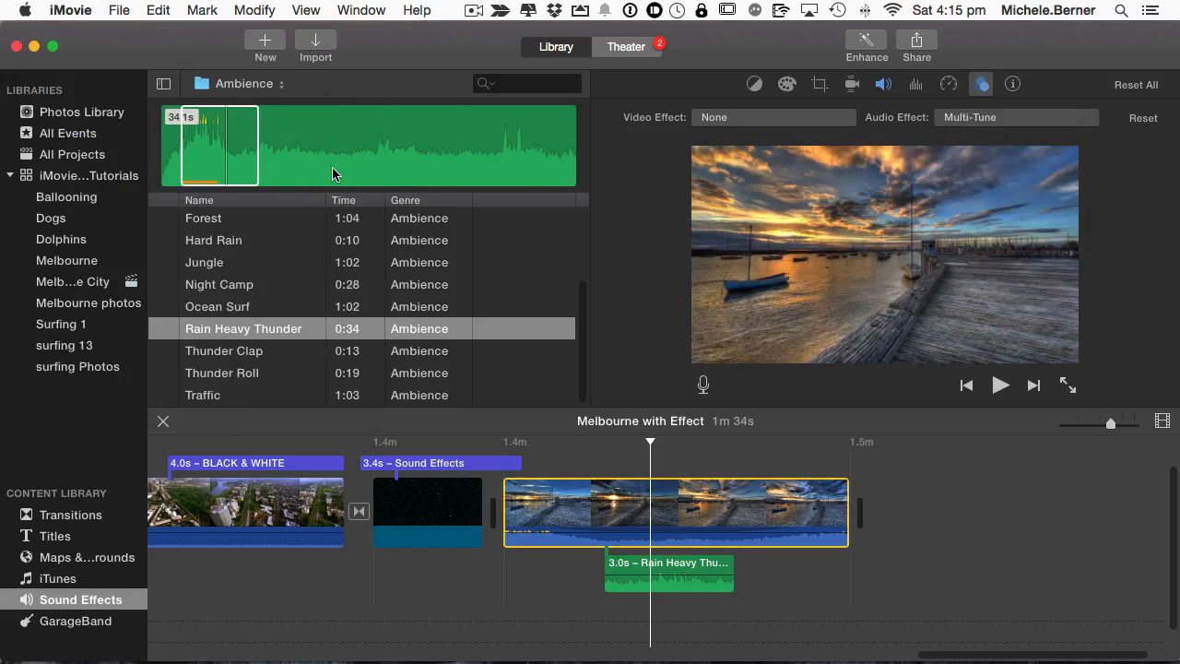
click(515, 573)
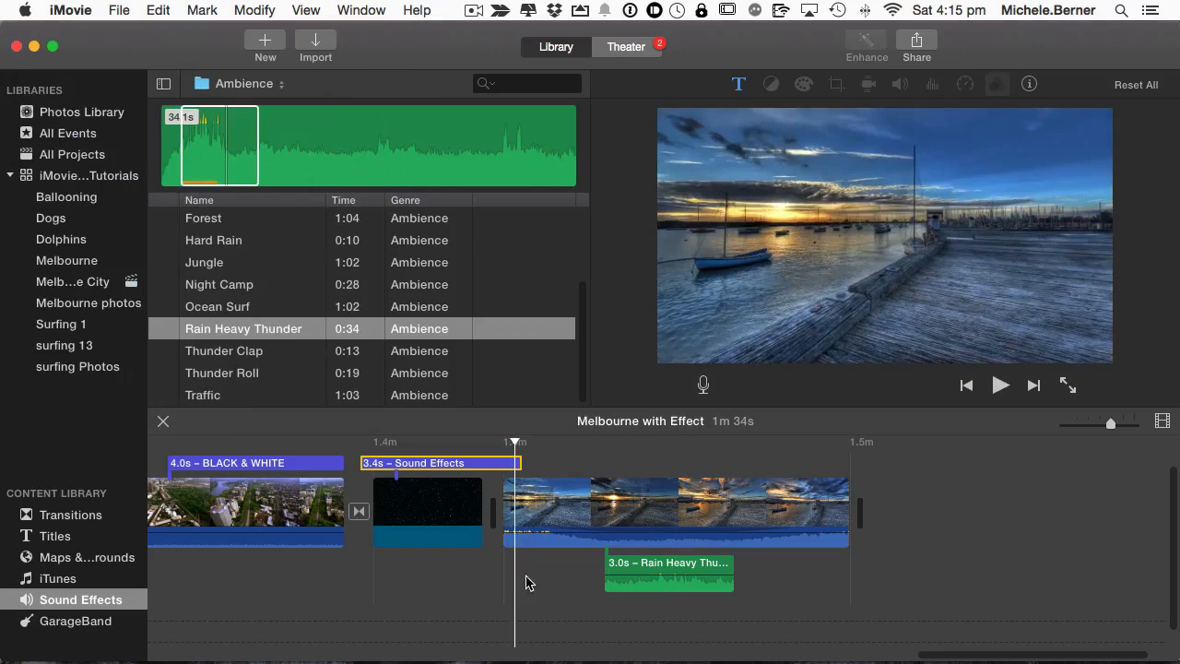
key(space)
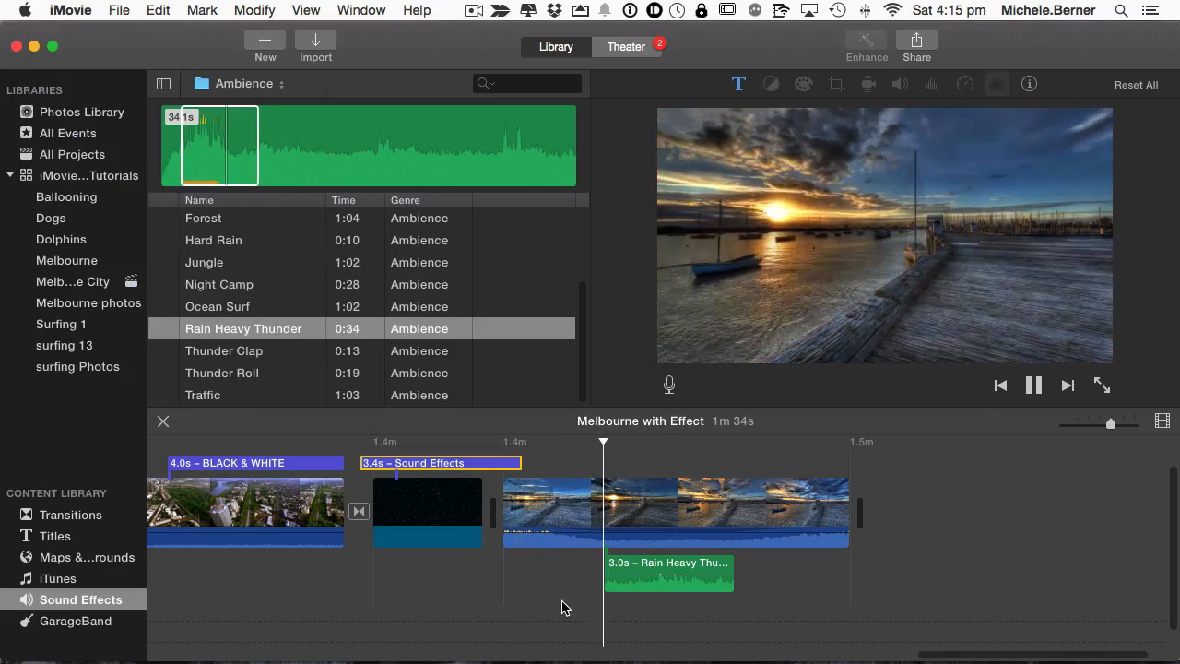
key(space)
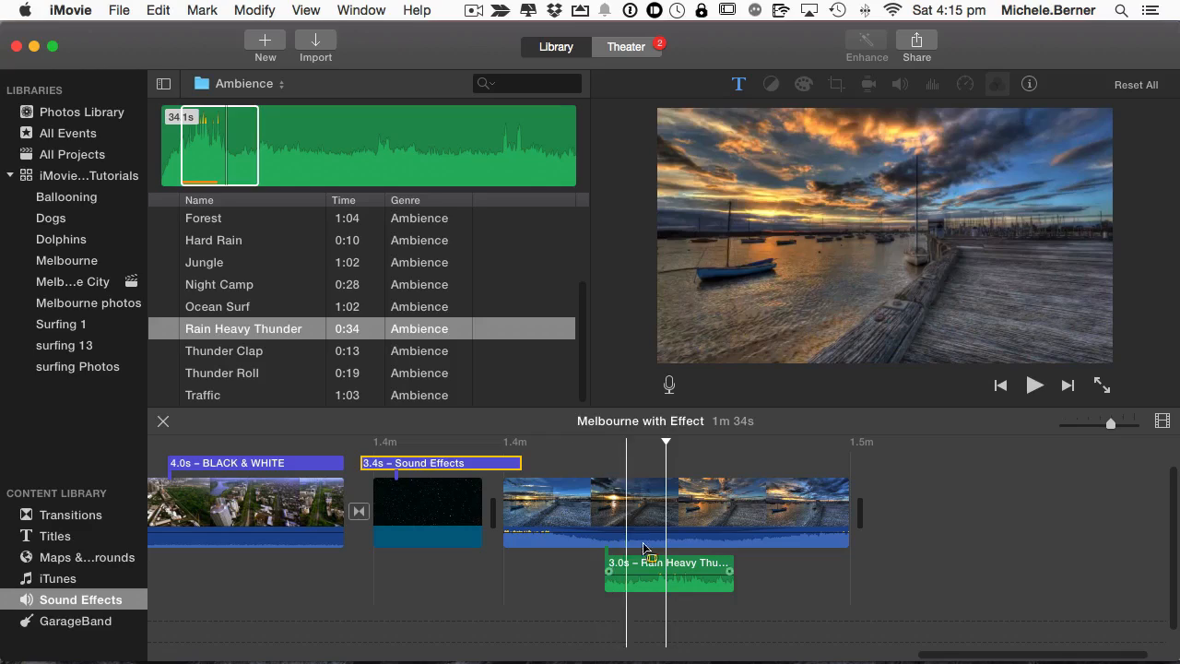
- Review the harbour clip's video effect choices and close them without choosing one
click(656, 513)
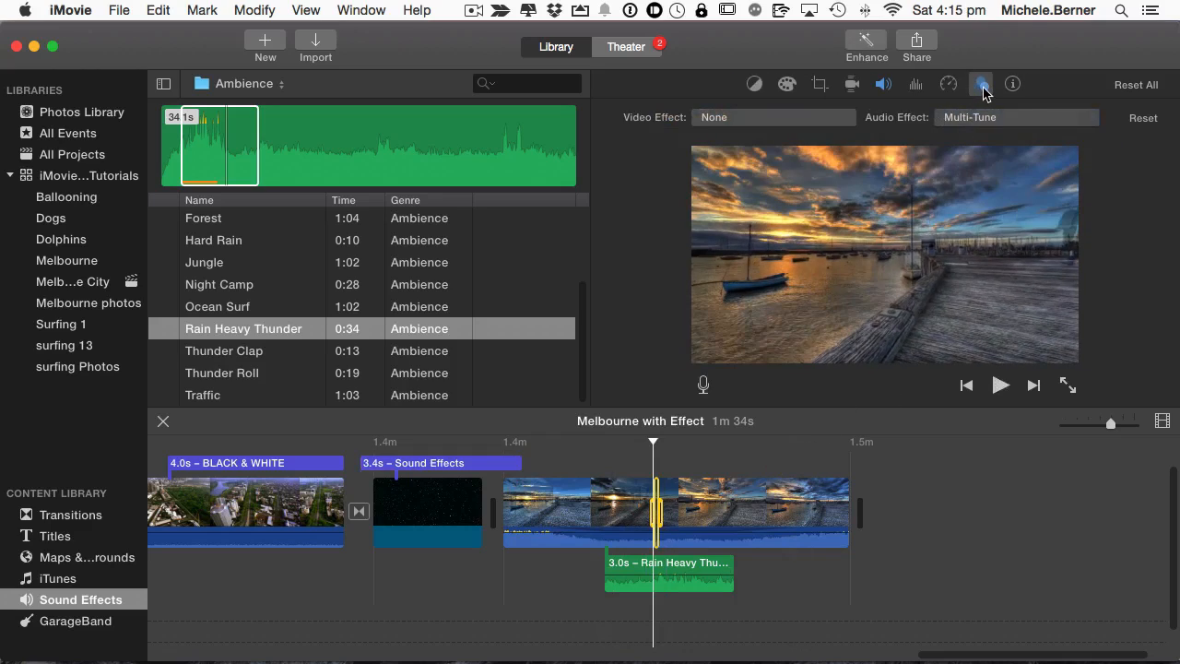
click(756, 118)
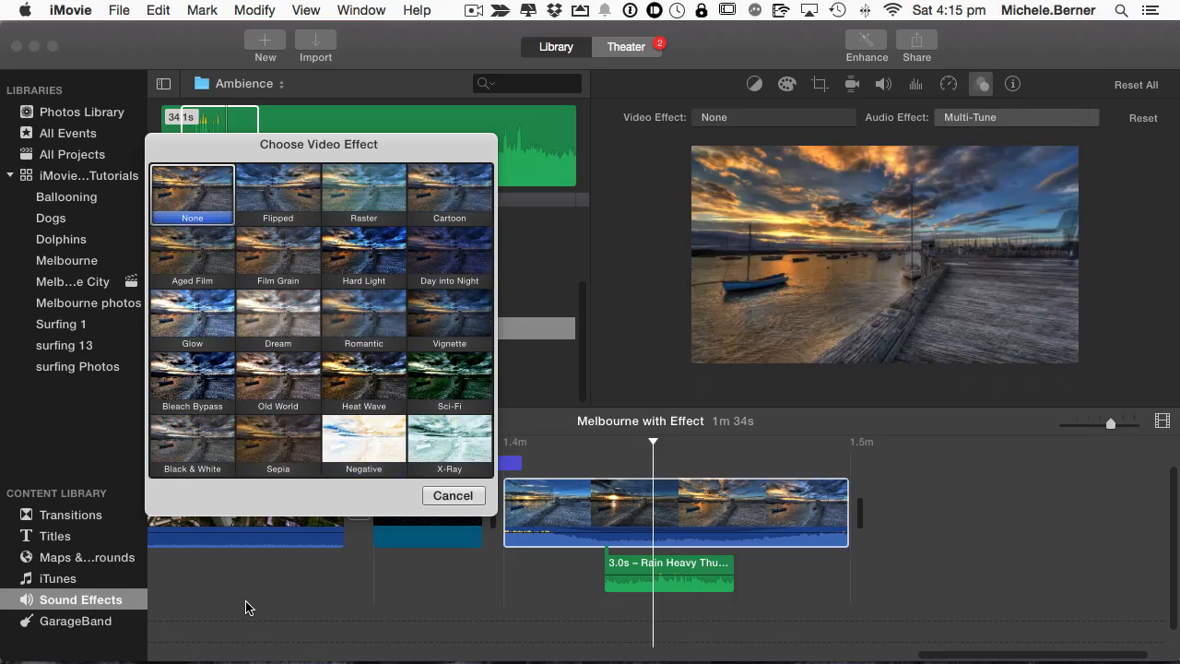
click(450, 496)
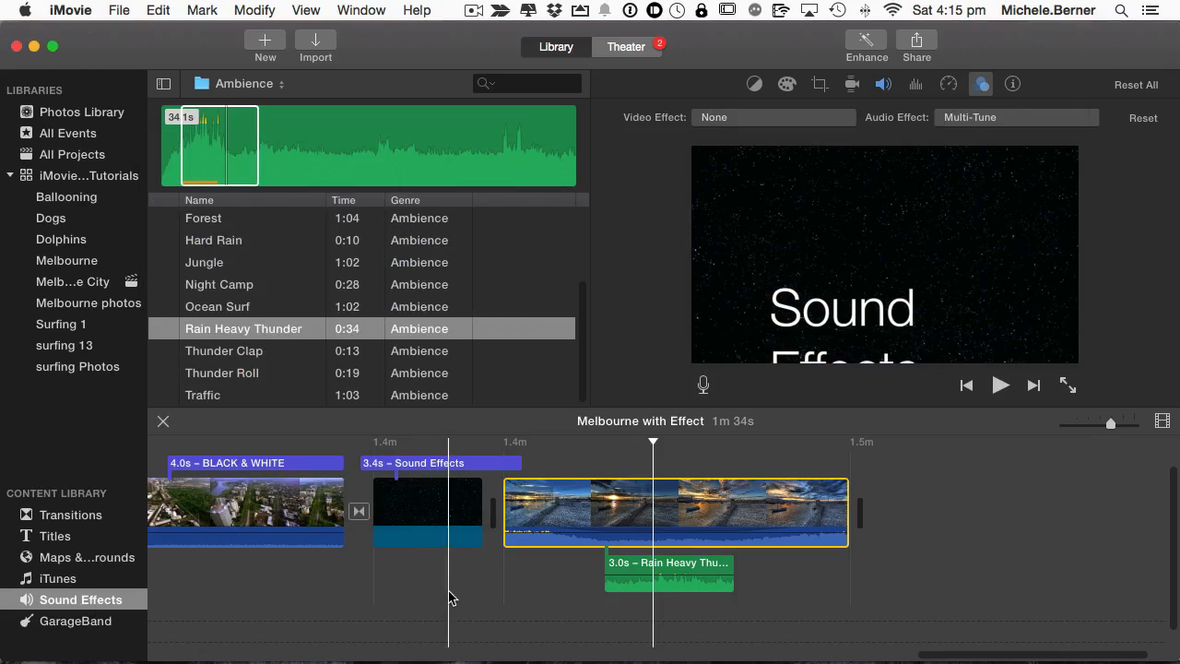